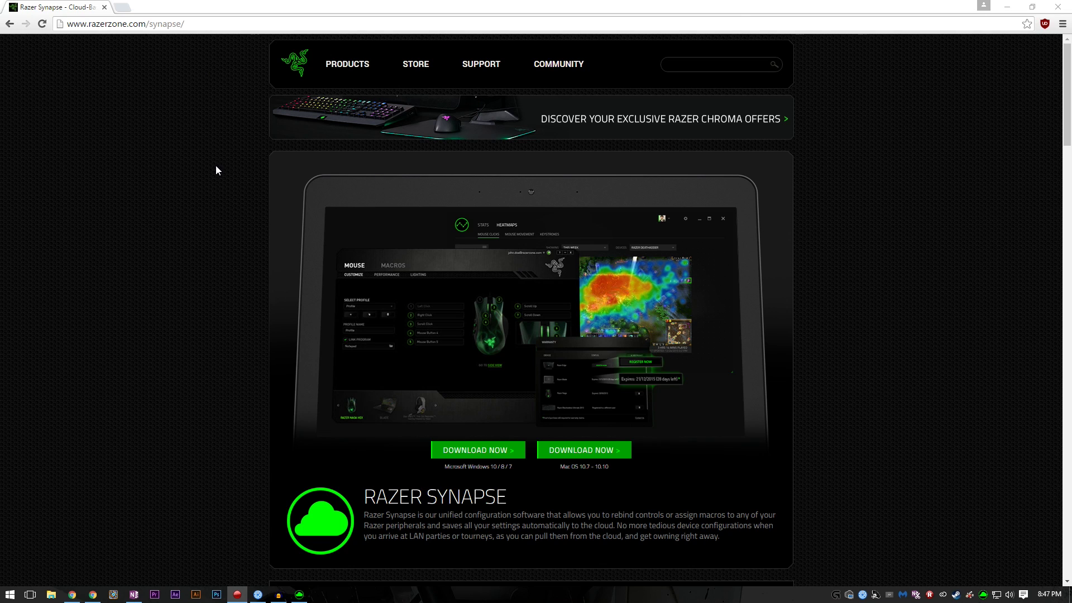
- Download Razer Synapse for Windows and run Synapse's check for software updates
scroll(216, 165, down, 1)
click(450, 394)
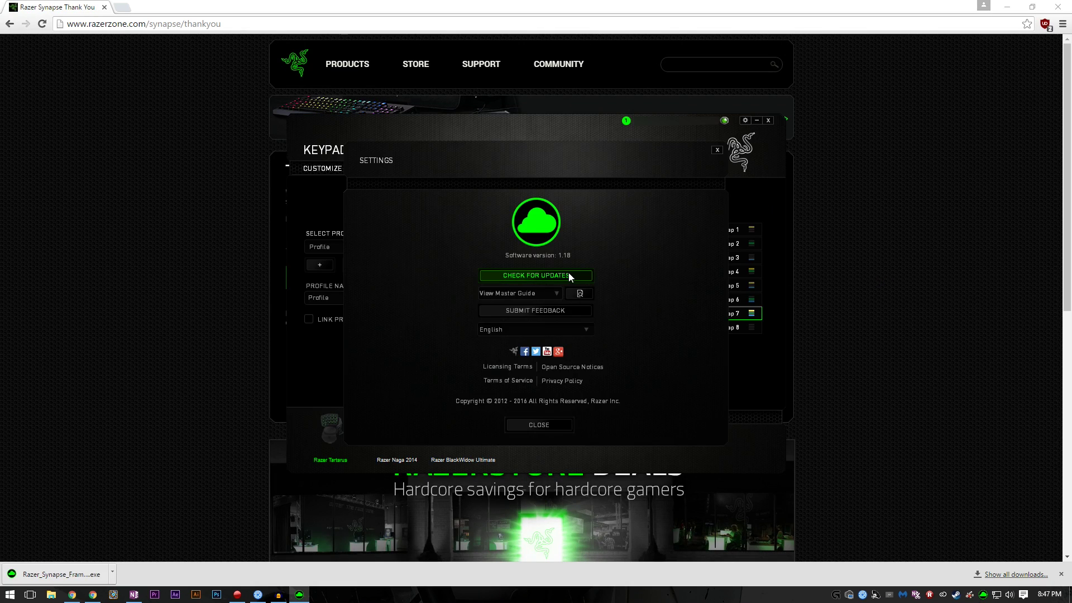
click(569, 274)
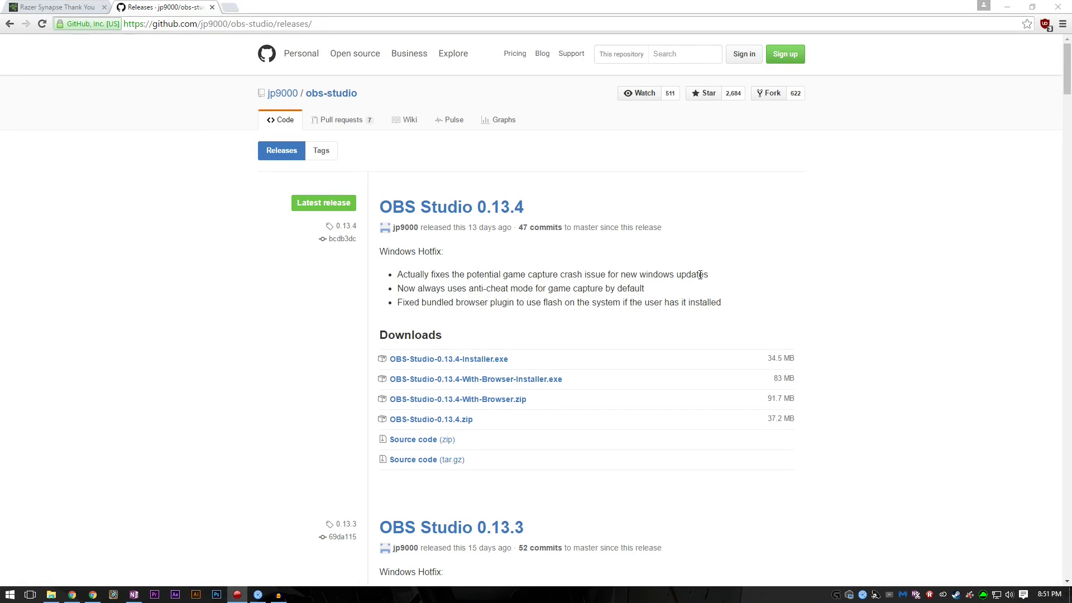
- Download OBS-Studio-0.13.4-Installer.exe from the GitHub releases page
click(439, 359)
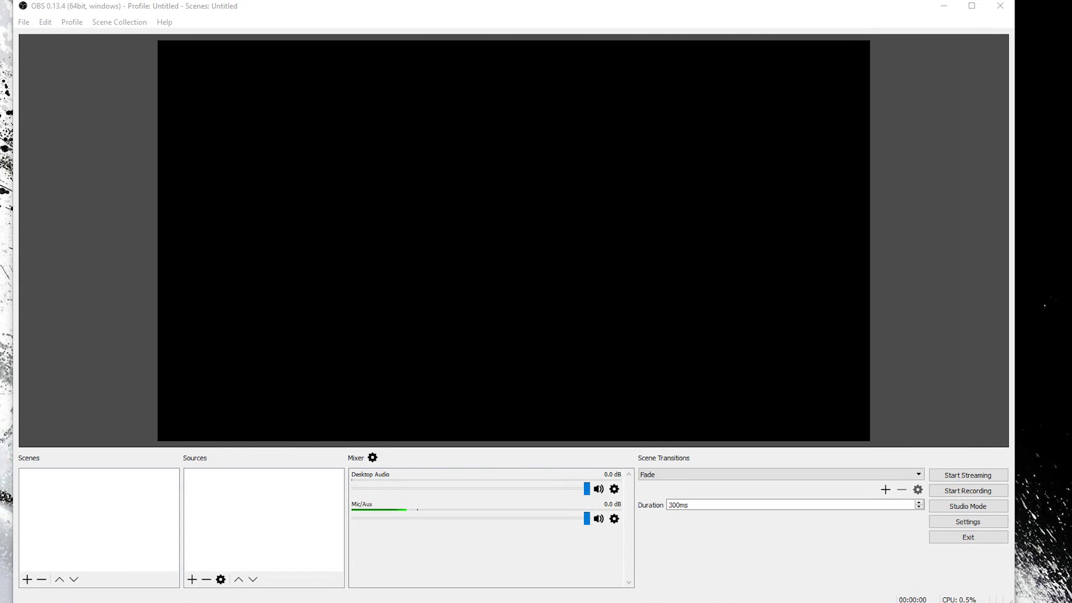
- Open OBS Studio's Settings on the General page through File > Settings
click(946, 525)
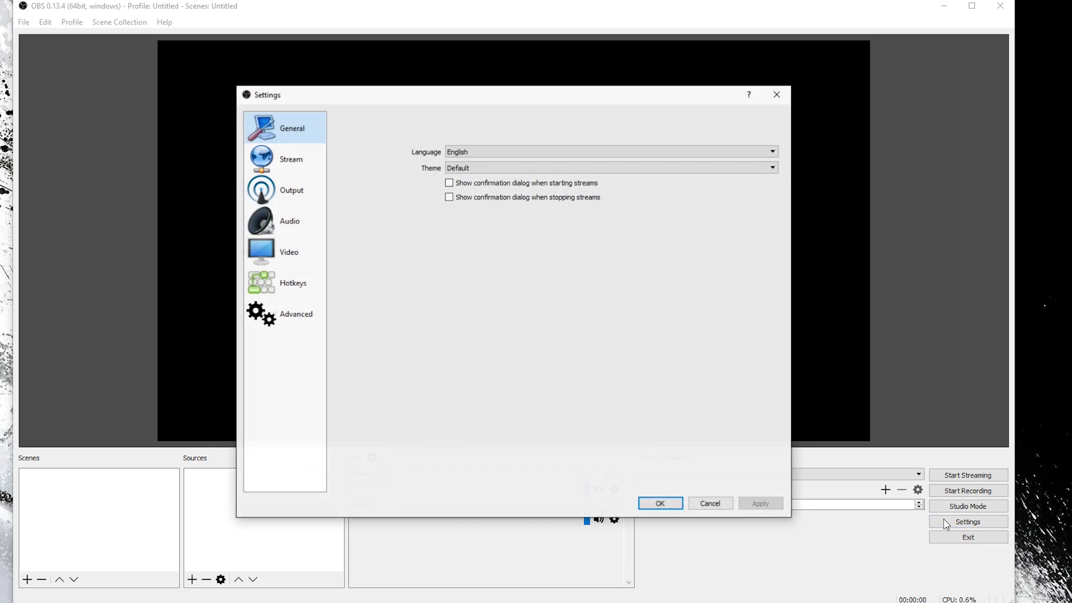
click(722, 505)
click(24, 22)
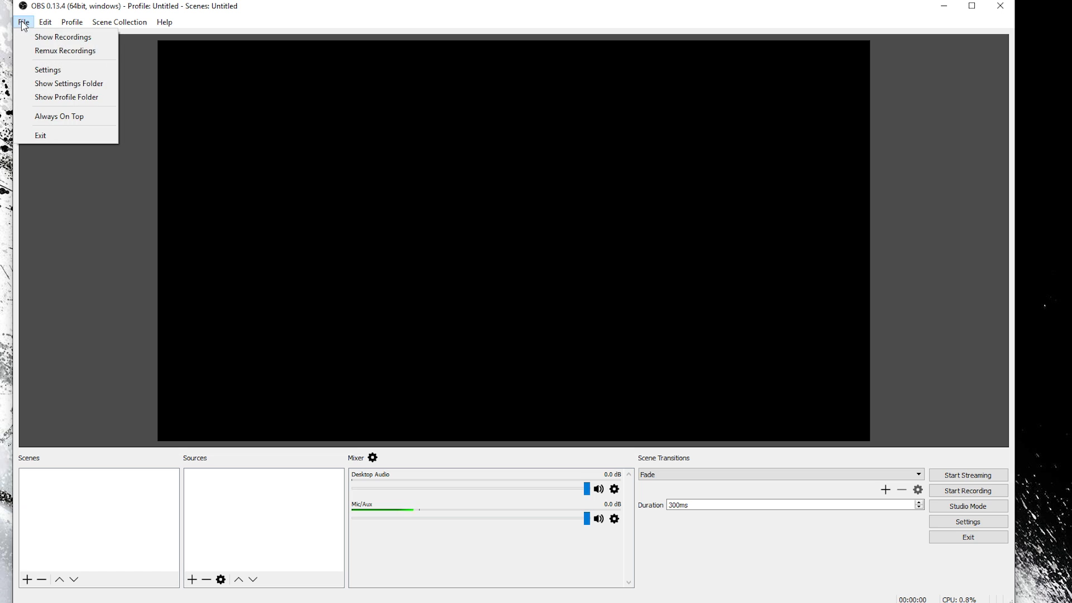
click(46, 69)
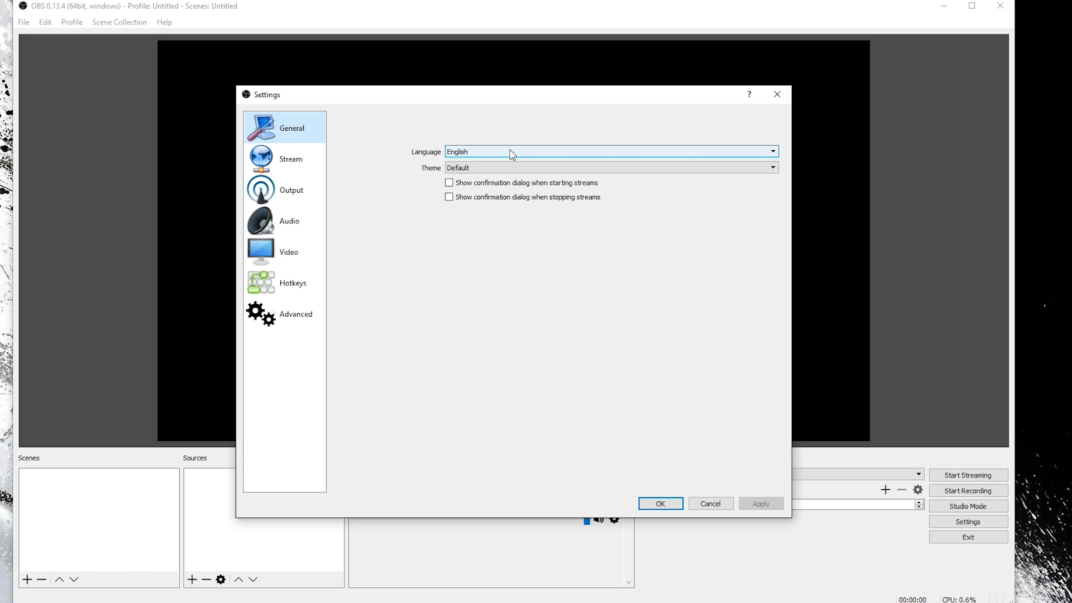
- Keep English and the Default theme after trying Dark, and enable stop-stream confirmation
click(619, 154)
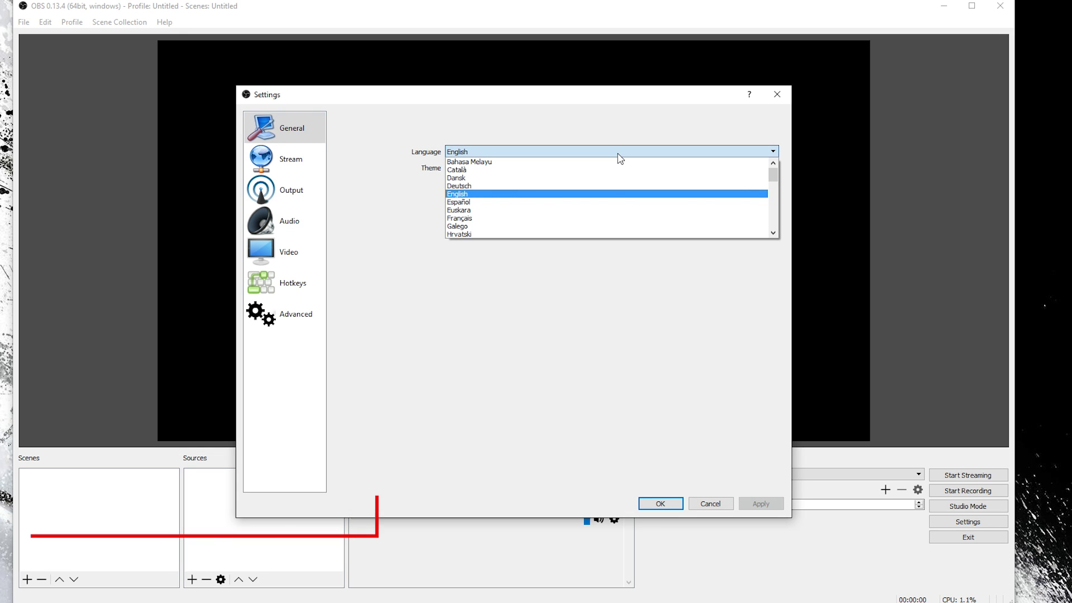
click(620, 157)
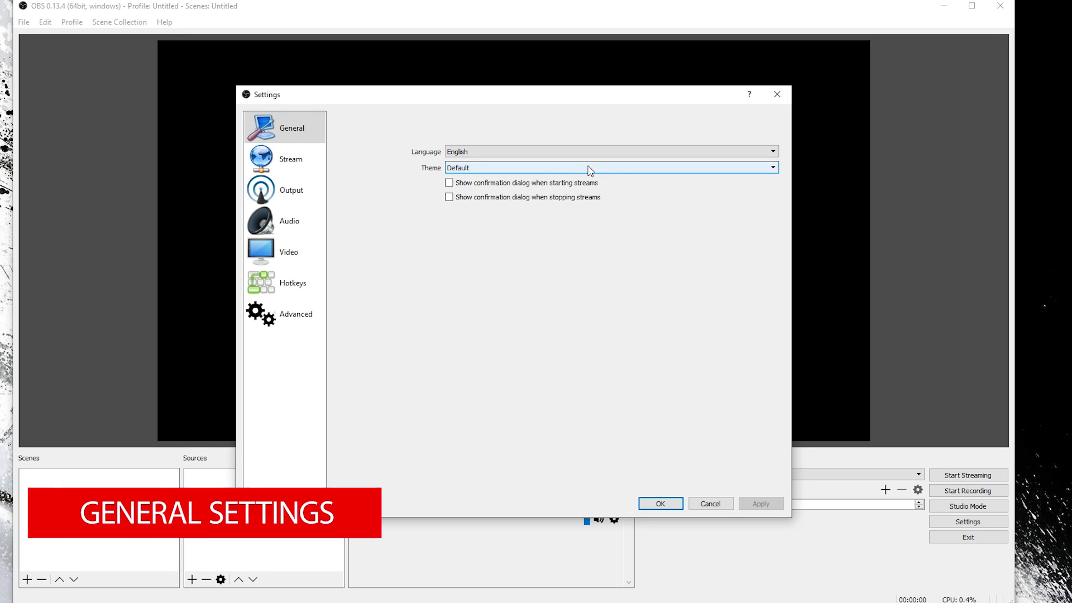
click(590, 171)
click(591, 177)
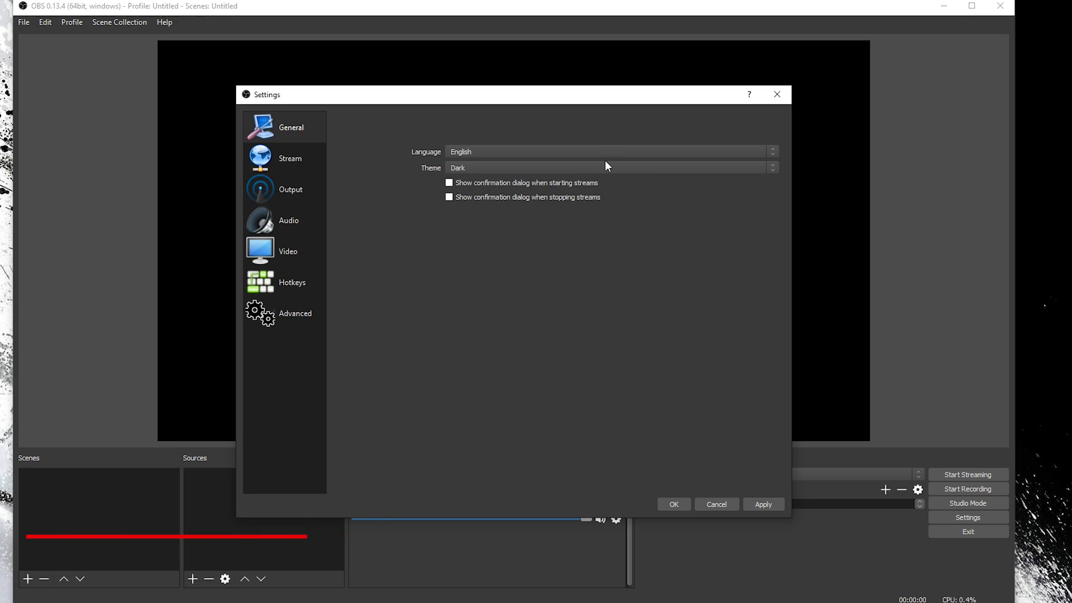
click(597, 167)
click(588, 185)
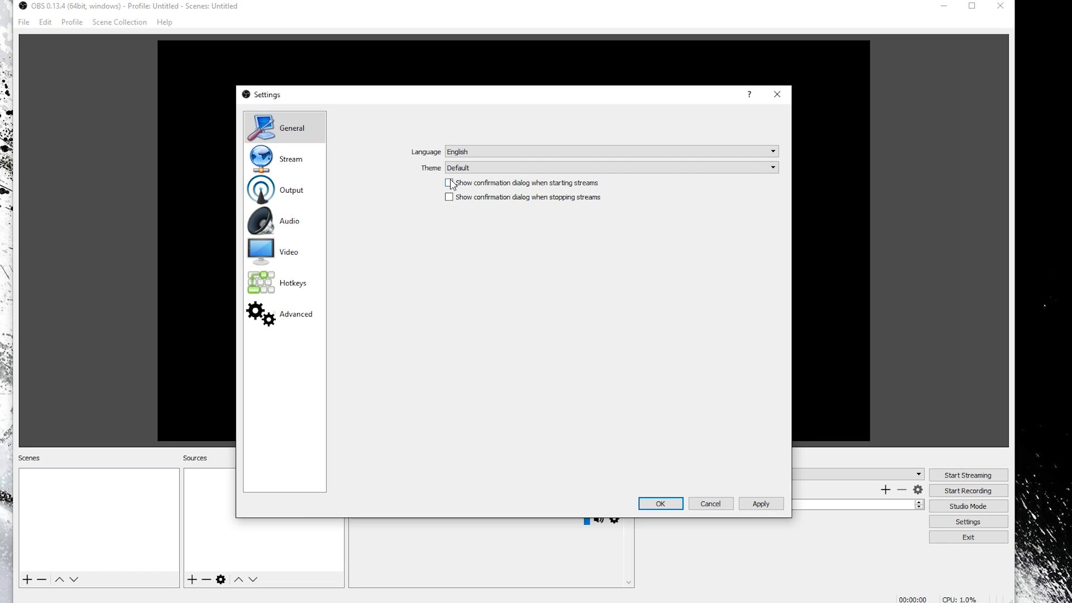
click(450, 197)
- On the Stream page, keep Streaming Services and Twitch, and select the Stream key field
click(319, 163)
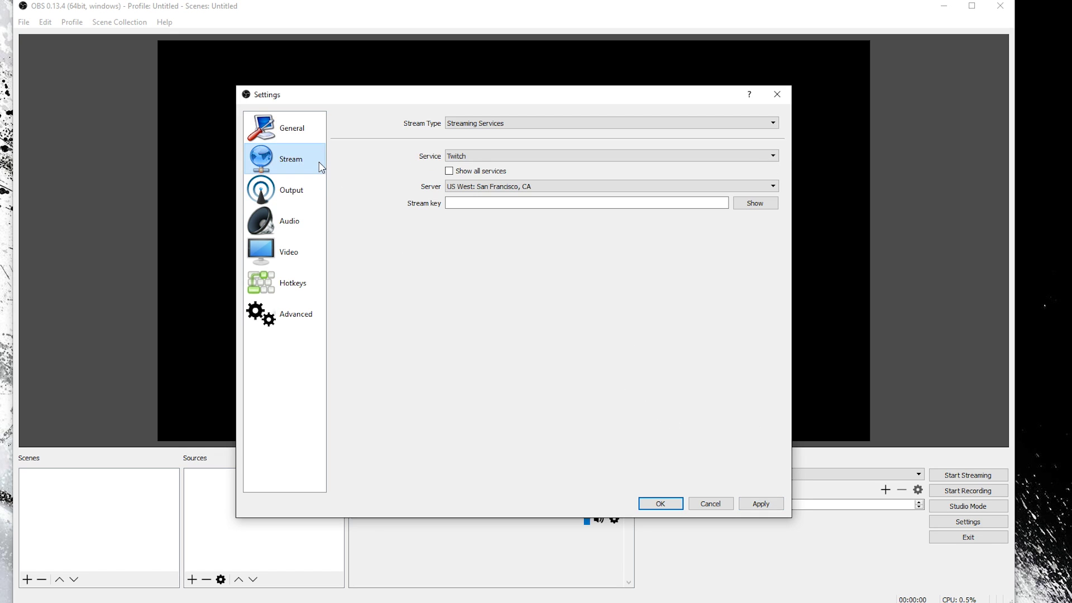
click(630, 123)
click(630, 122)
click(619, 162)
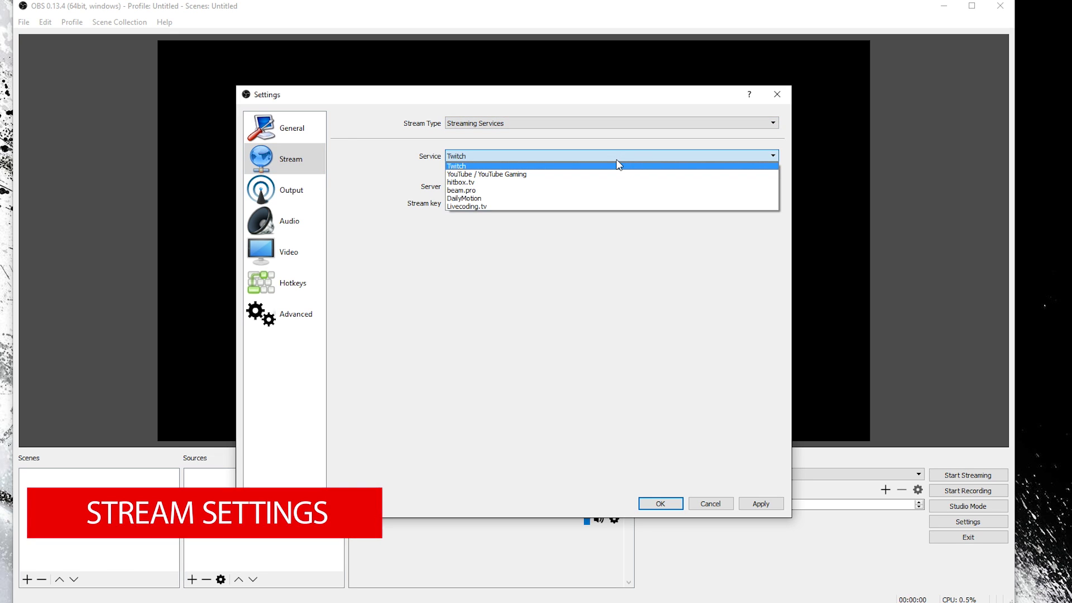
click(618, 163)
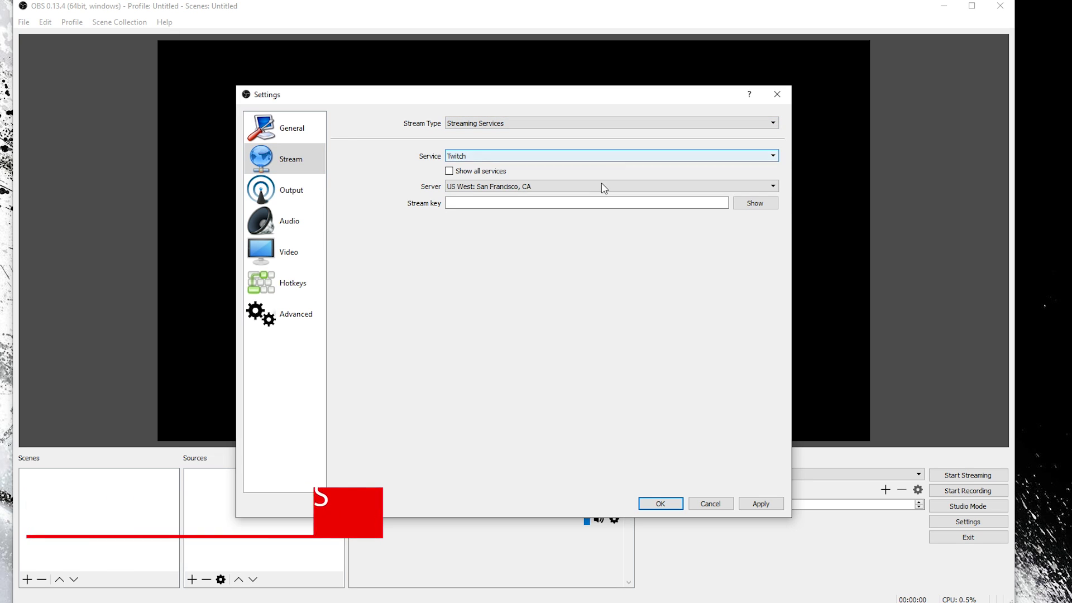
click(452, 202)
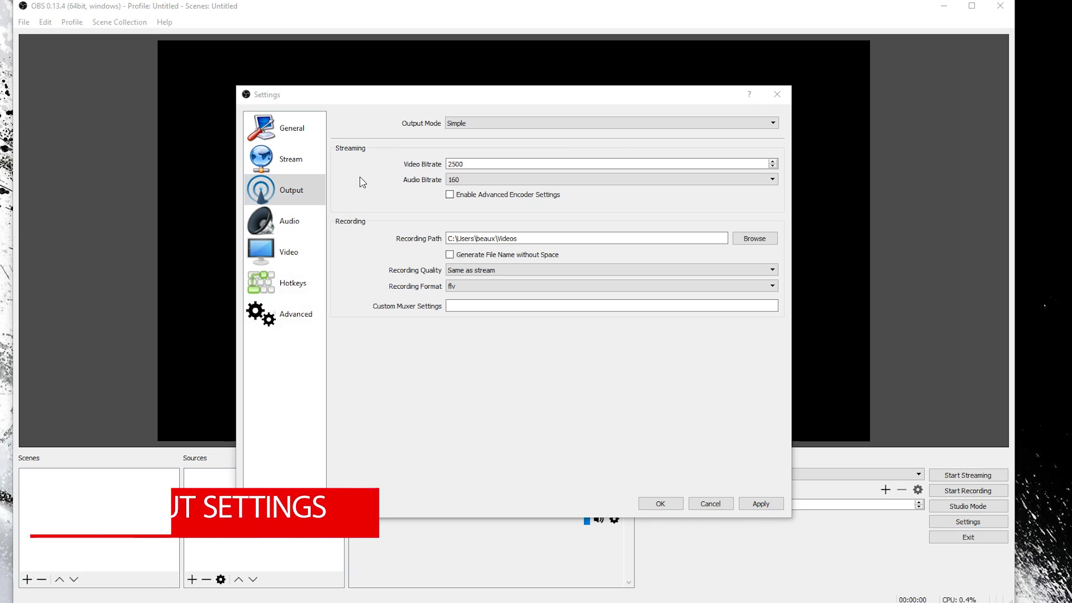
- Change the Output page's Recording Format from flv to mp4
drag(474, 95, 462, 62)
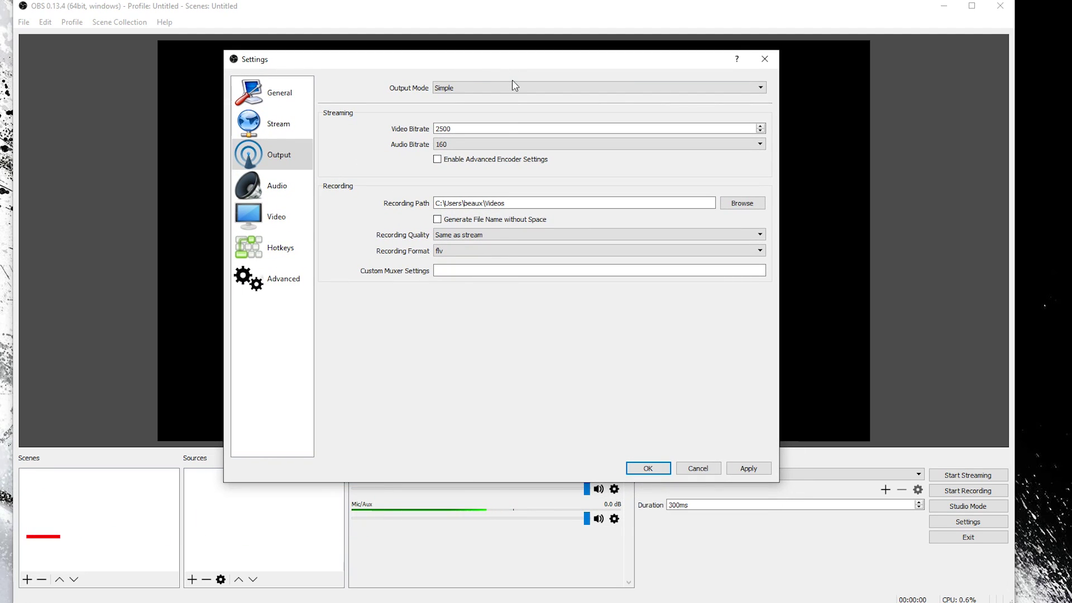
click(485, 251)
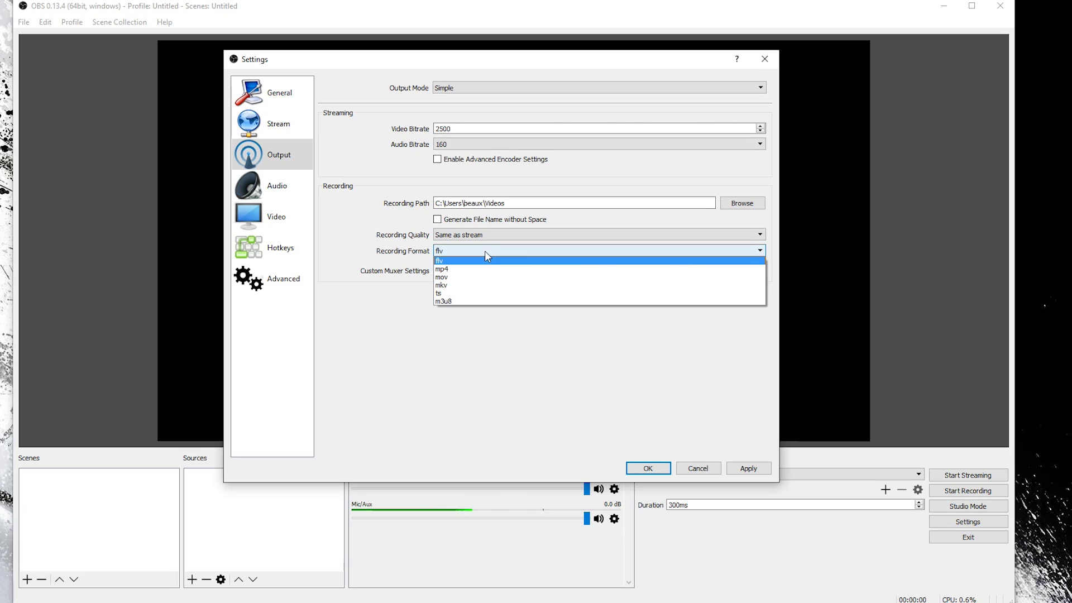
click(485, 270)
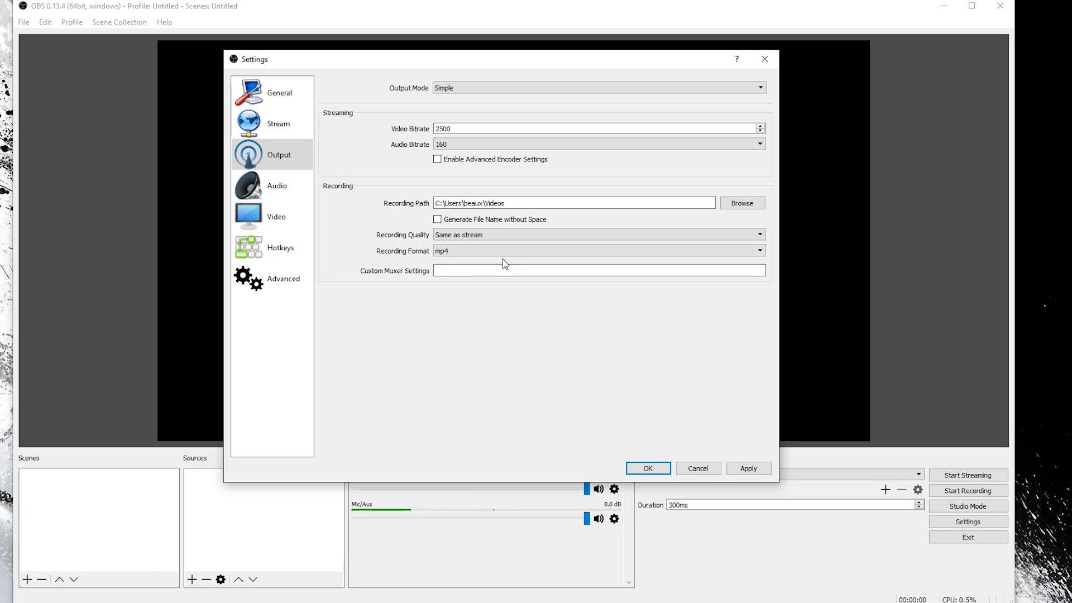
click(495, 92)
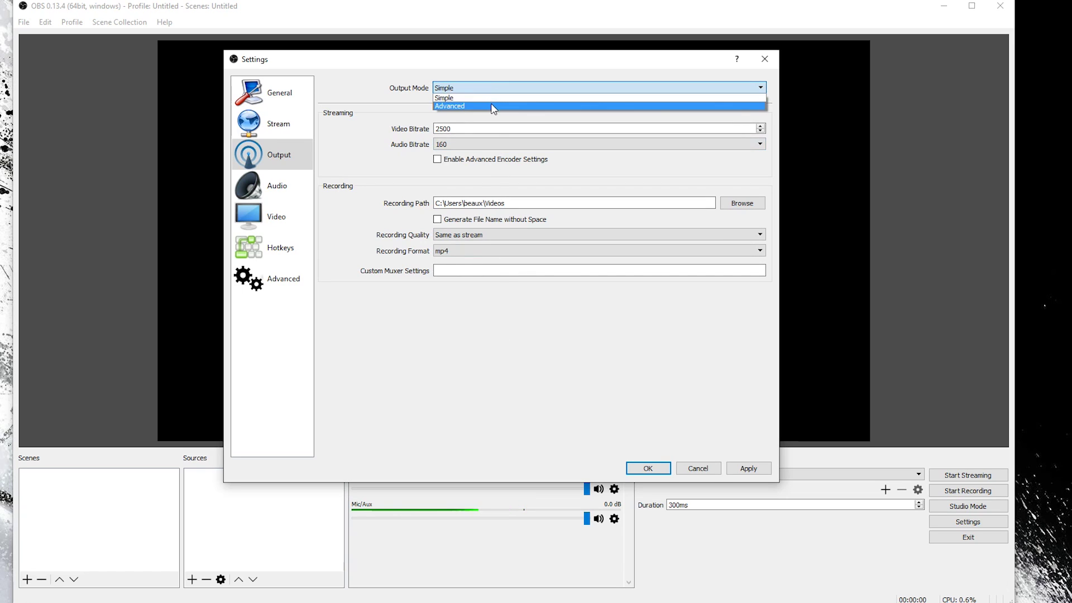
- Switch Output Mode to Advanced and keep x264 as the streaming encoder
click(493, 106)
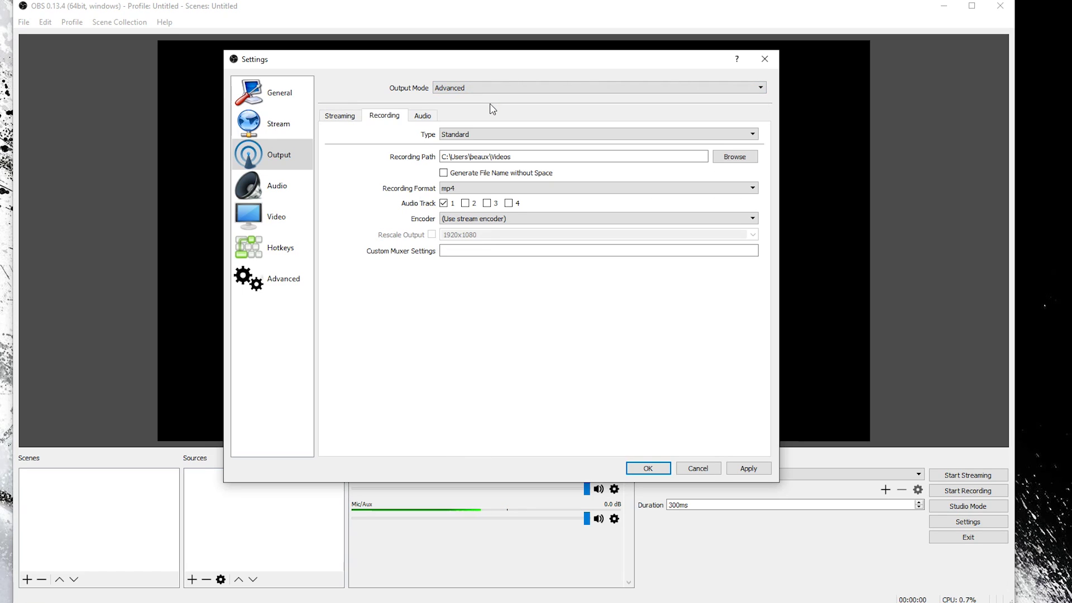
click(356, 117)
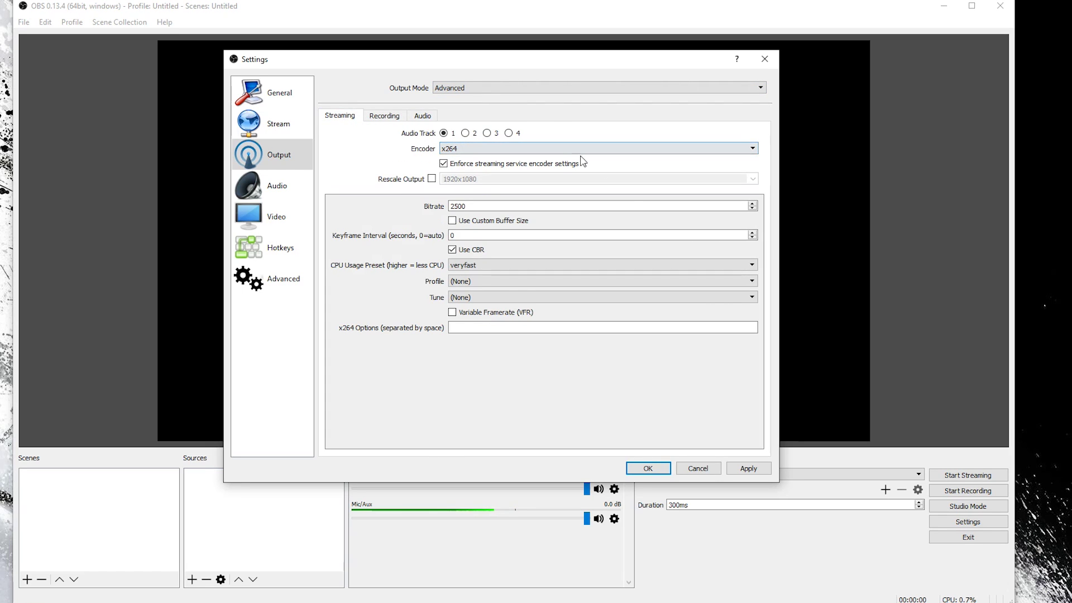
click(478, 150)
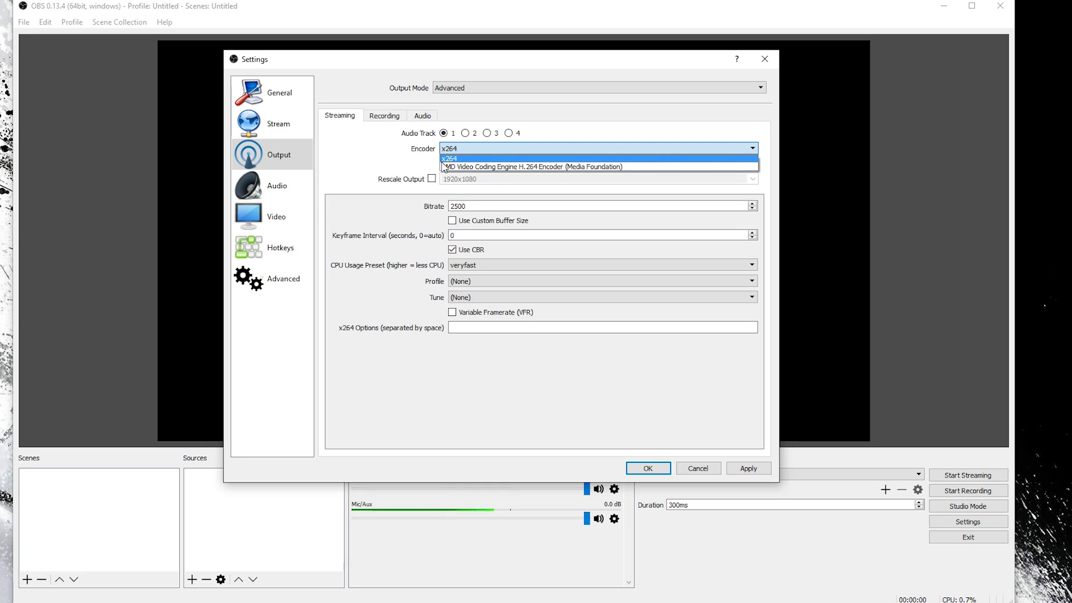
click(517, 167)
click(517, 150)
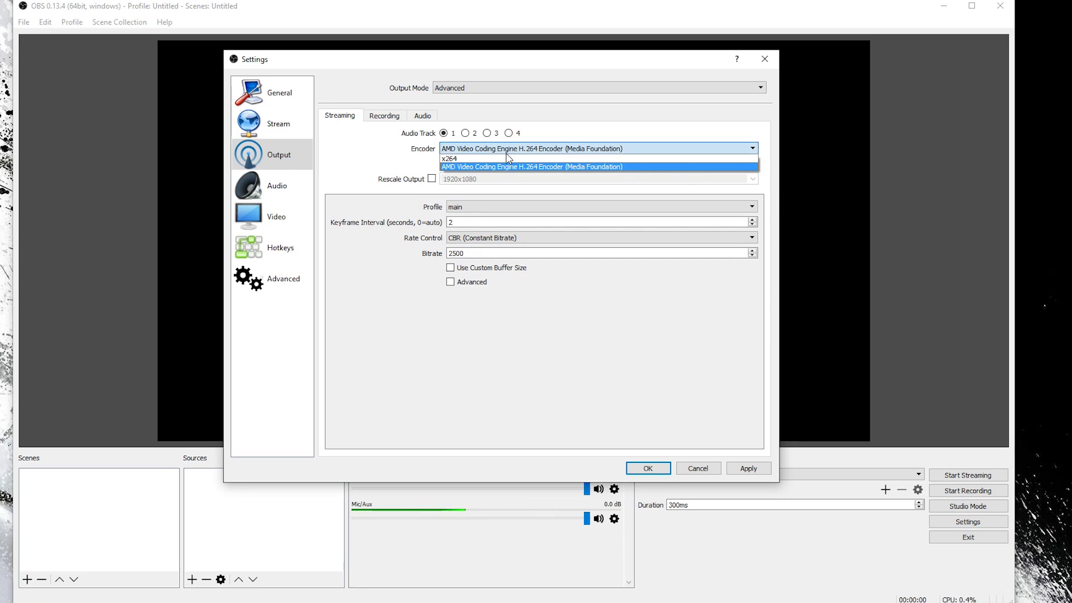
click(492, 159)
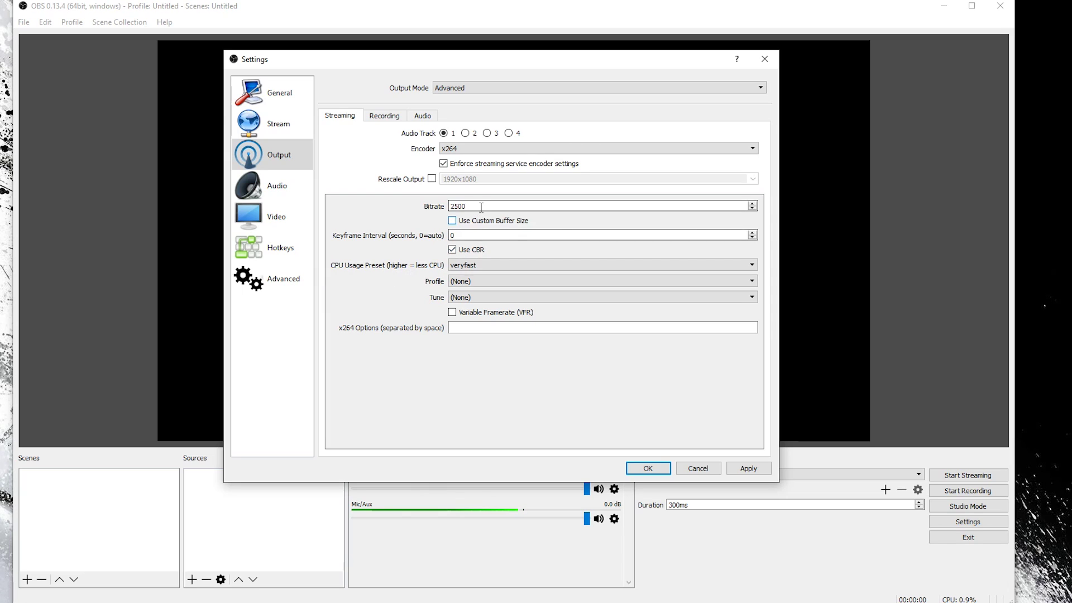
- Set the streaming bitrate to 3500 and the CPU Usage Preset to medium
double_click(458, 206)
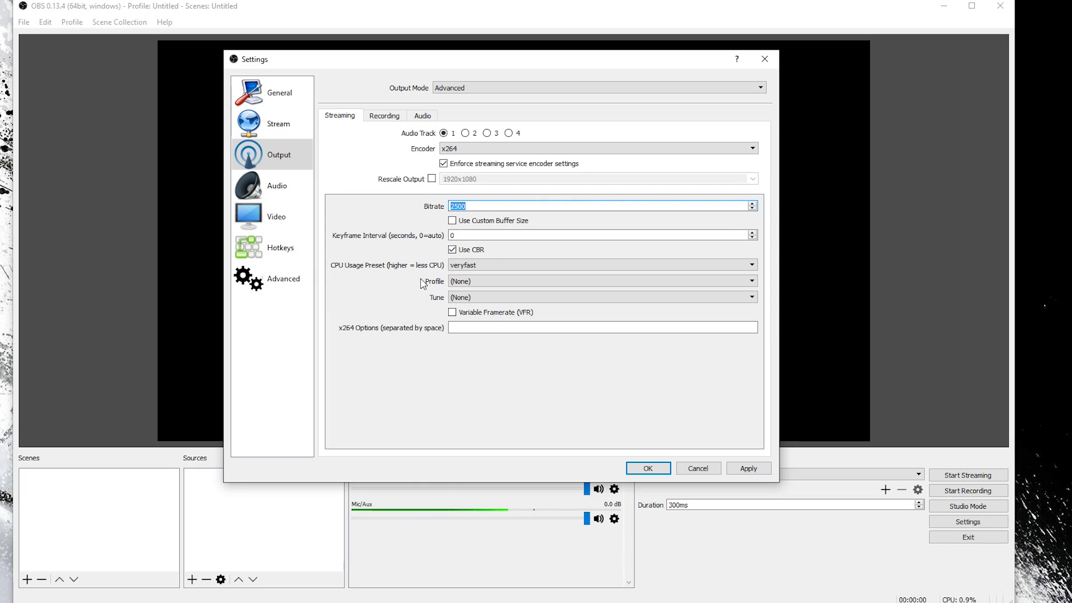
text(35)
click(479, 265)
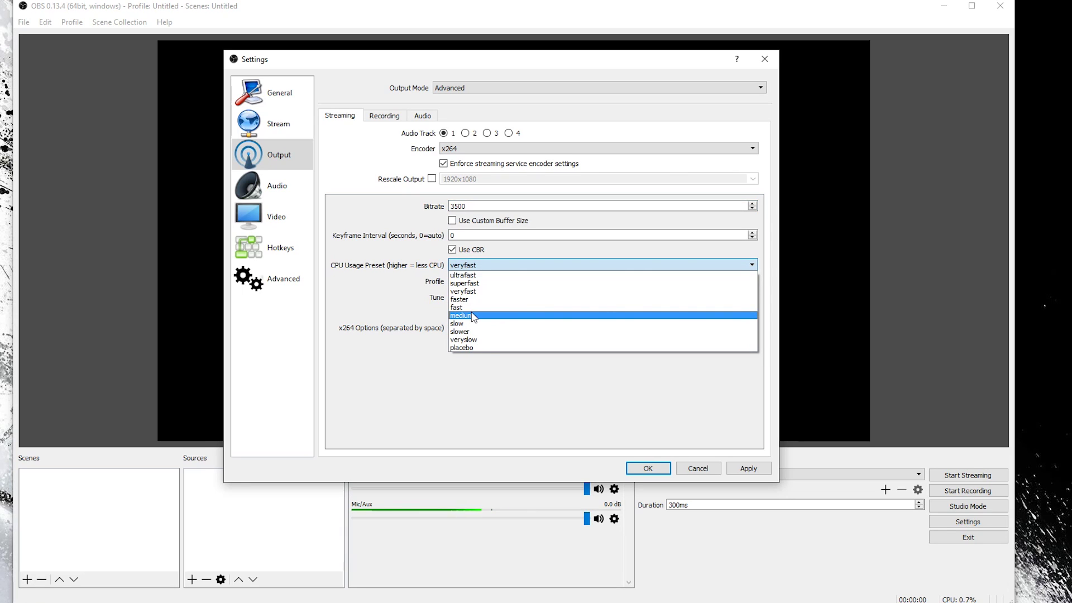
click(474, 316)
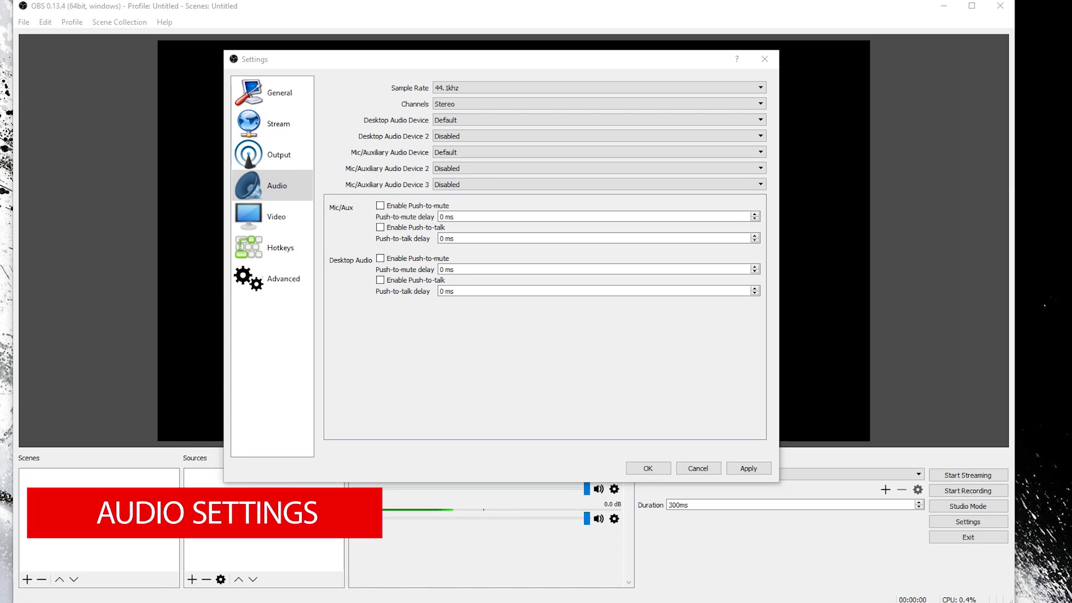
- Set Desktop Audio Device to Speakers (Yeti Stereo Microphone)
click(464, 123)
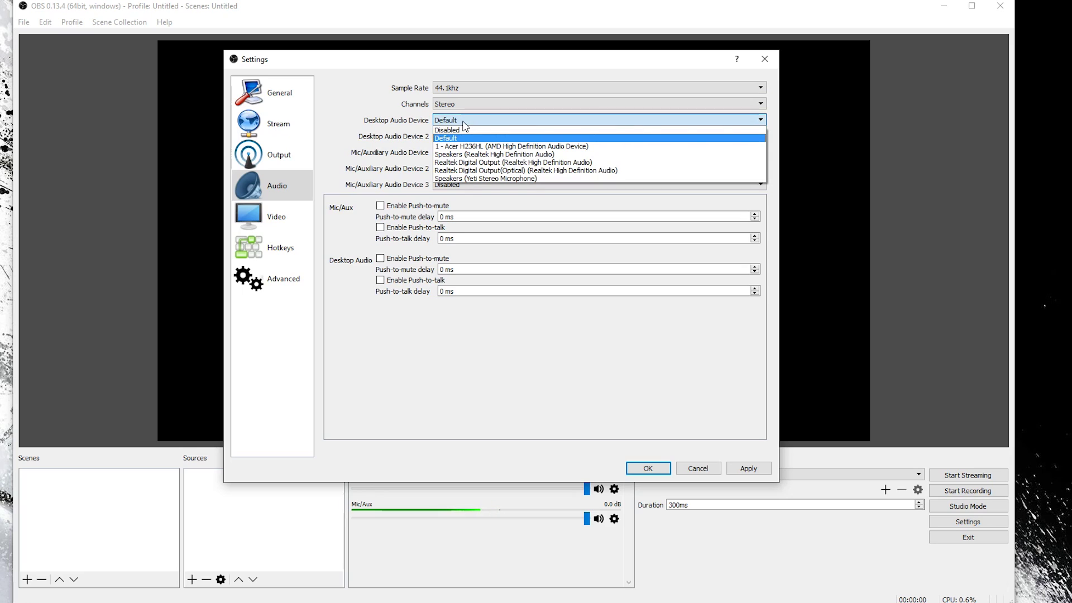
click(501, 179)
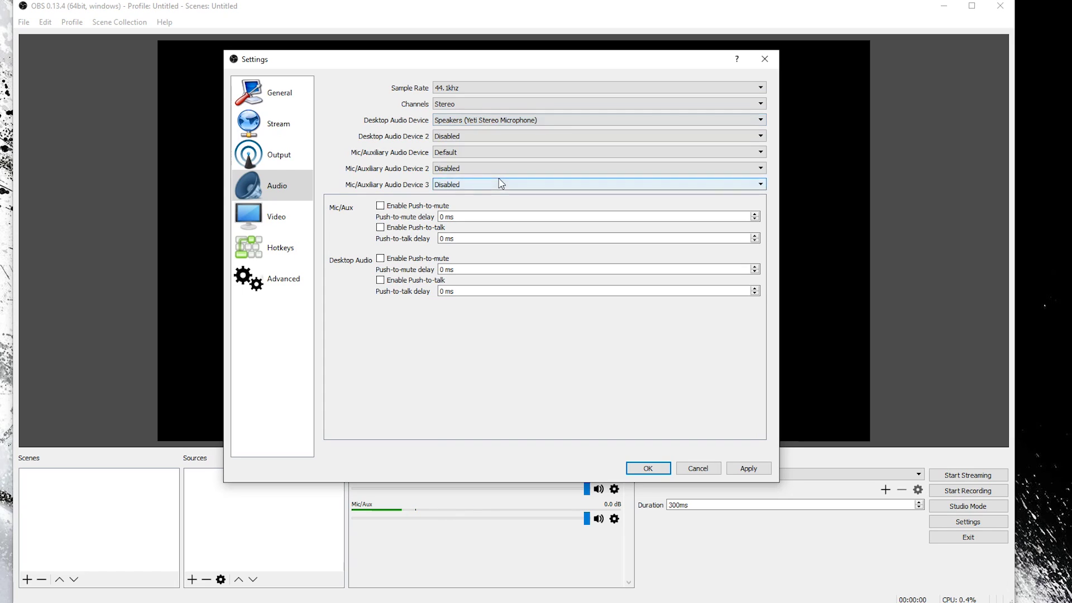
click(276, 217)
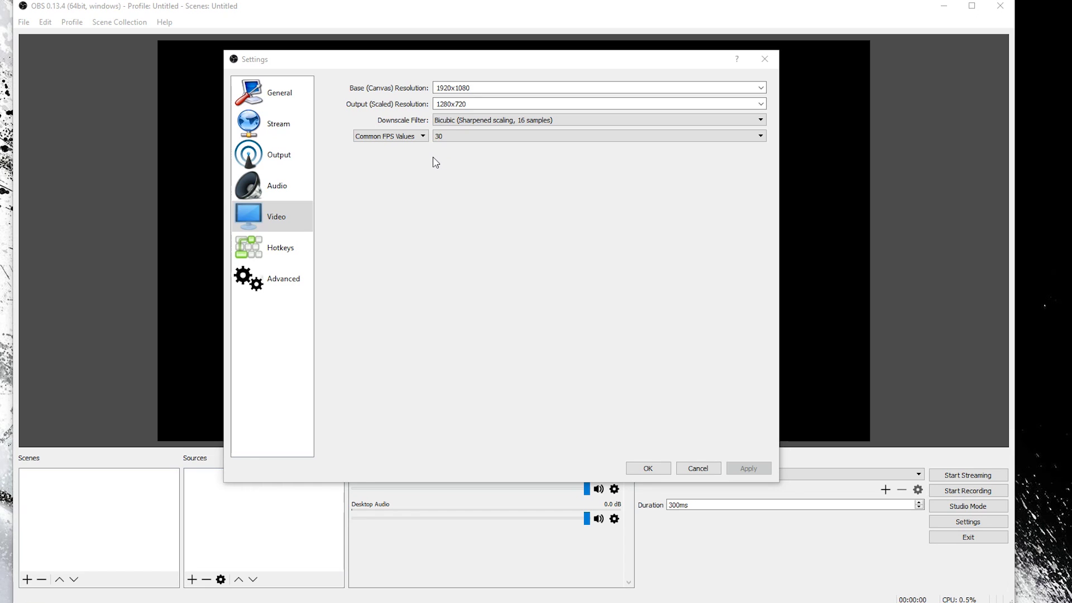
- Set the Output (Scaled) Resolution to 1920x1080 and Common FPS Values to 60
click(545, 138)
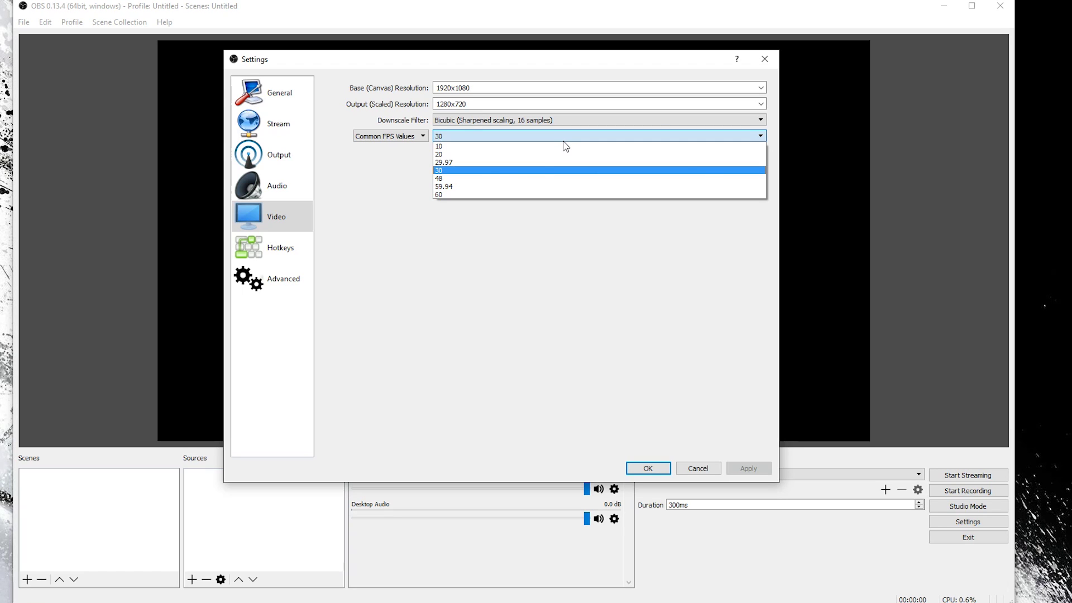
click(564, 138)
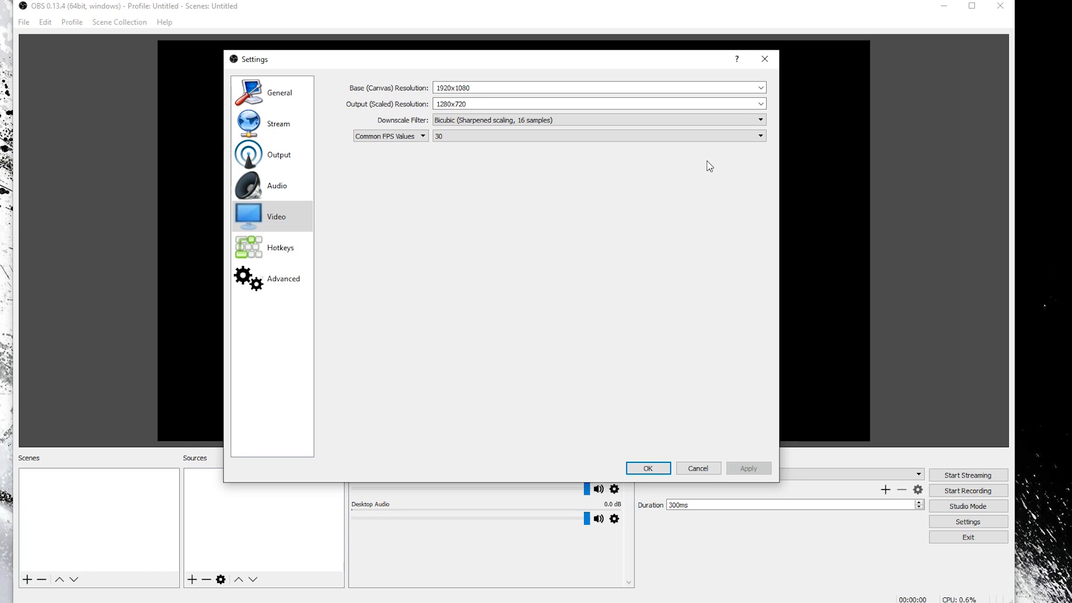
drag(475, 104, 430, 102)
click(460, 136)
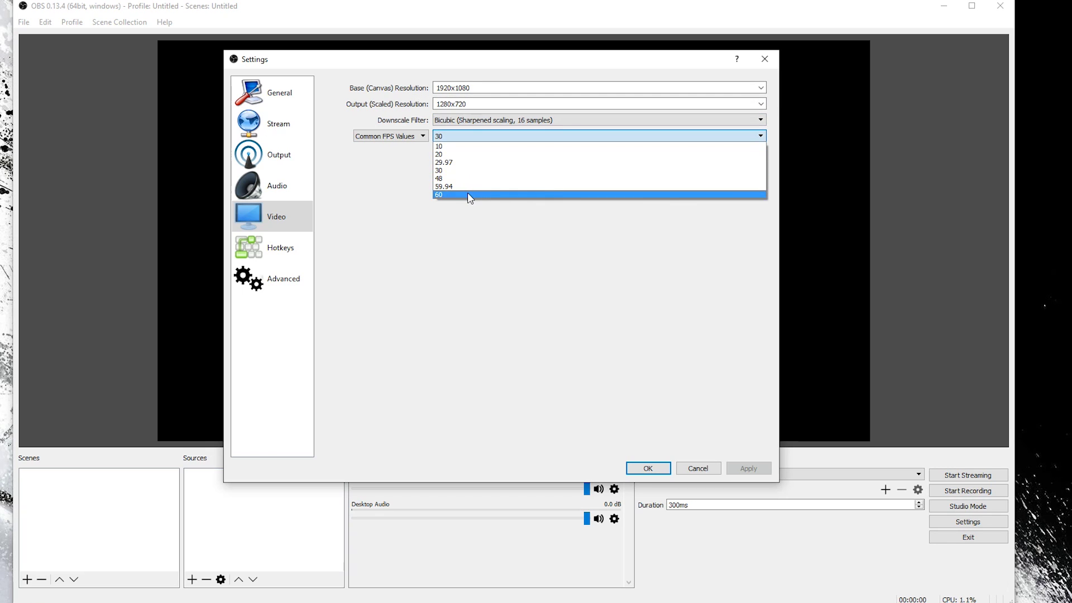
click(470, 196)
click(761, 104)
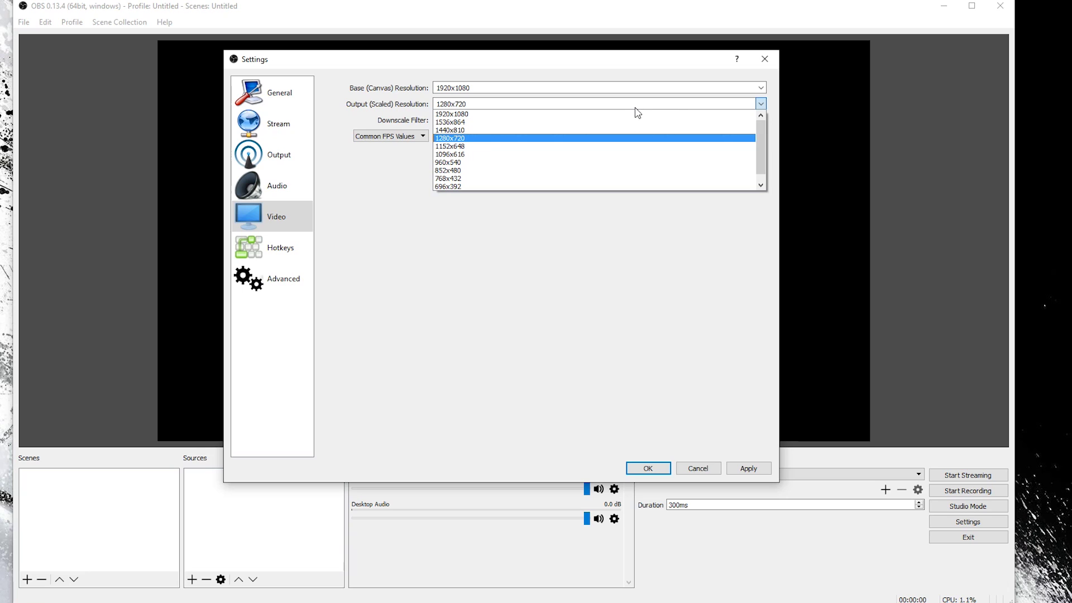
click(478, 114)
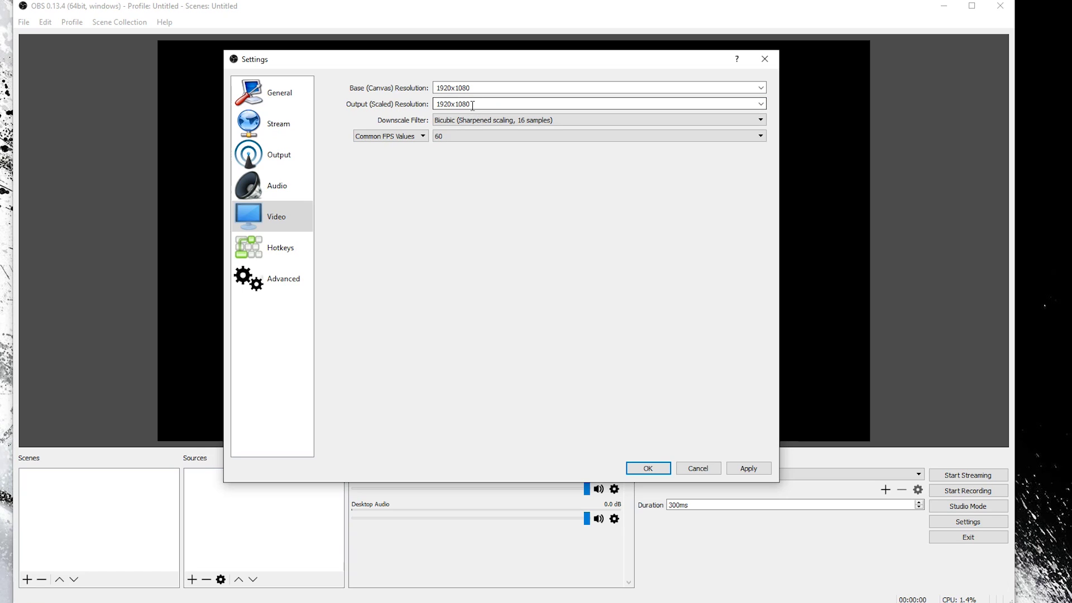
- Settle Common FPS Values back on 60 after briefly choosing 30
click(478, 139)
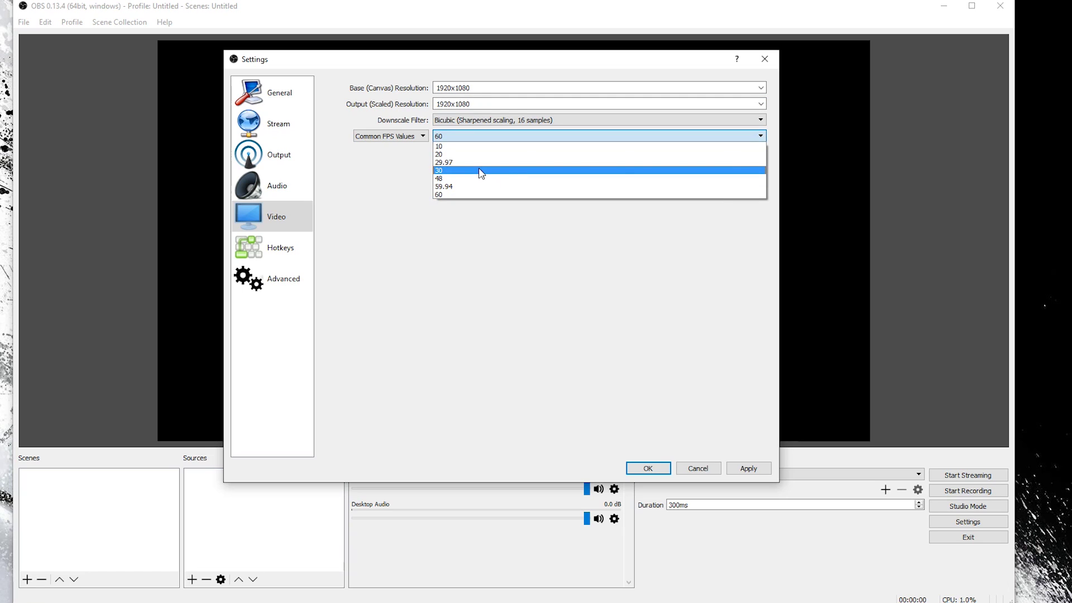
click(481, 171)
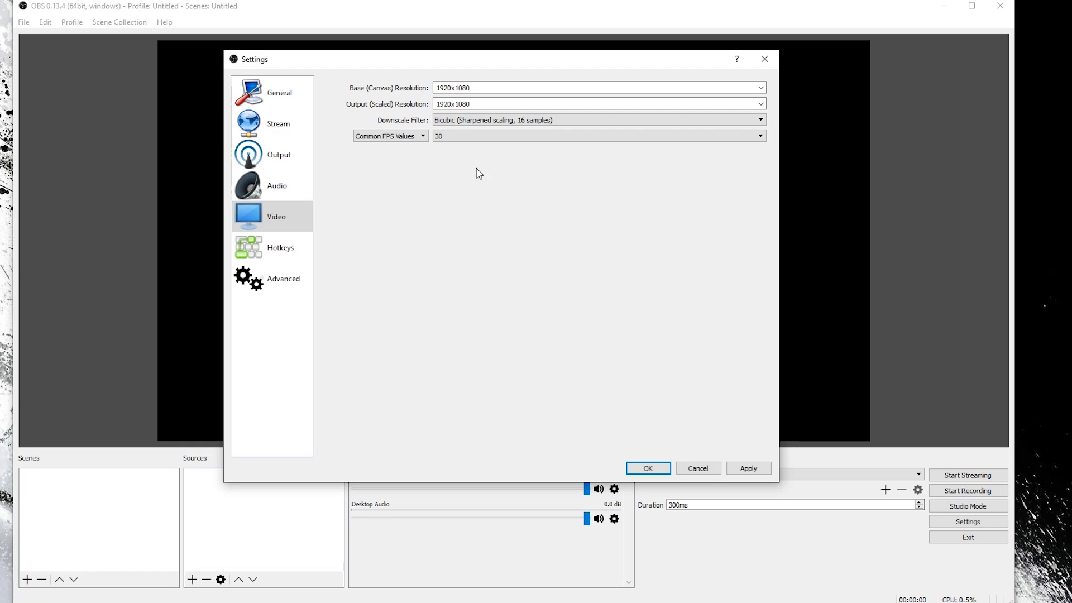
click(469, 136)
click(461, 195)
drag(471, 104, 454, 104)
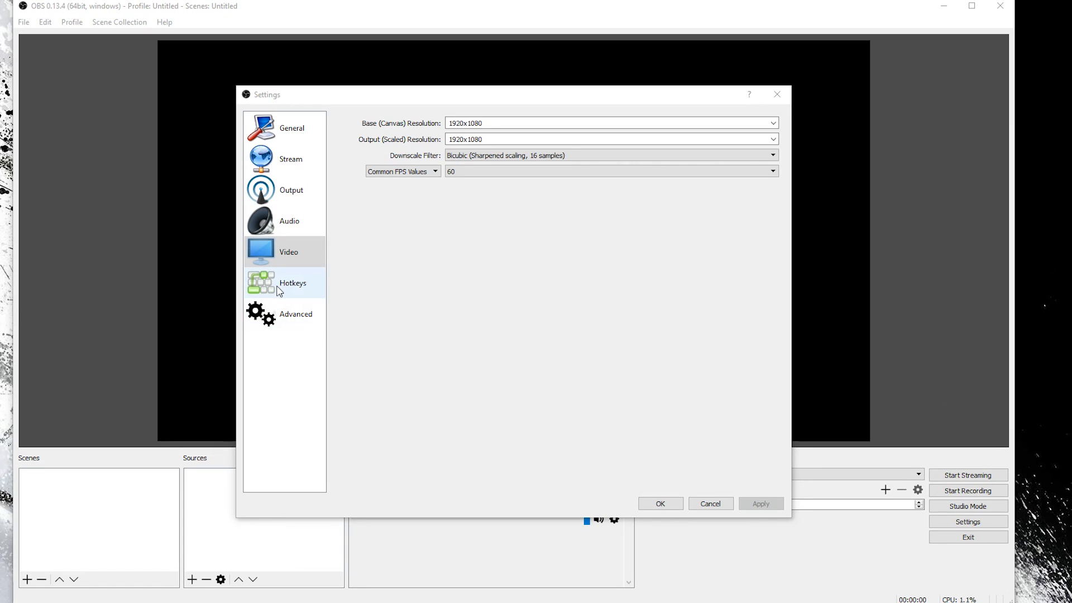
- Review the Hotkeys and Advanced pages, then save the settings with OK
click(279, 291)
click(286, 315)
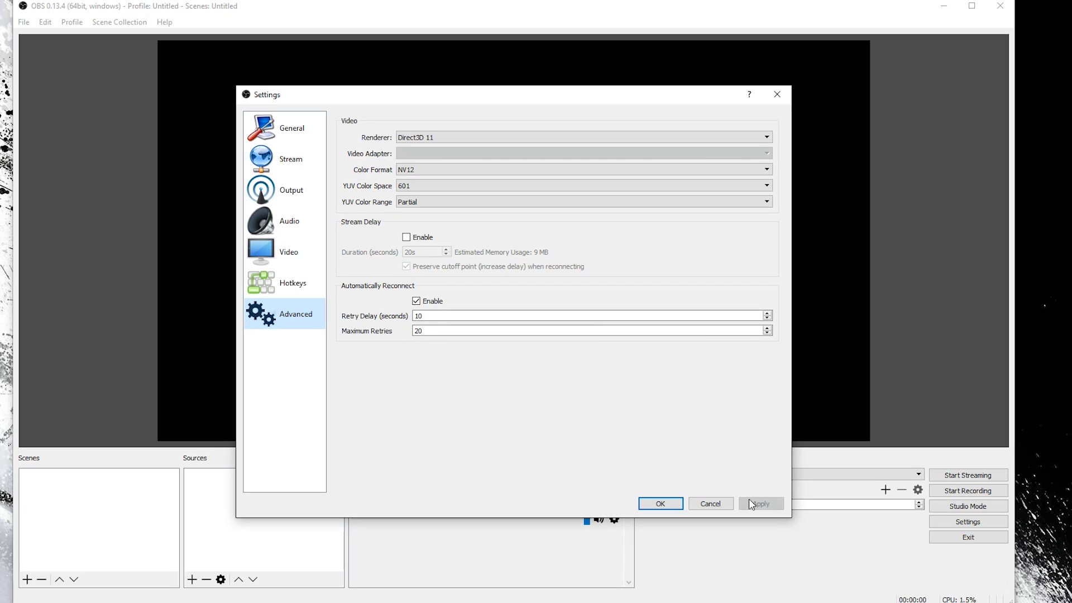
click(681, 504)
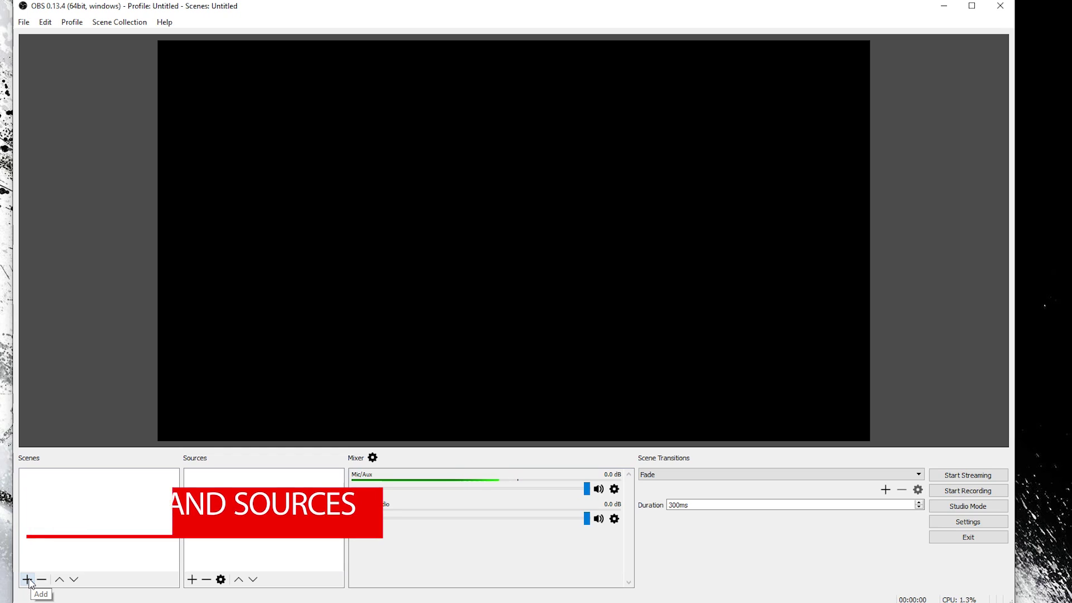
- Add a new scene and rename it to Scene
click(27, 579)
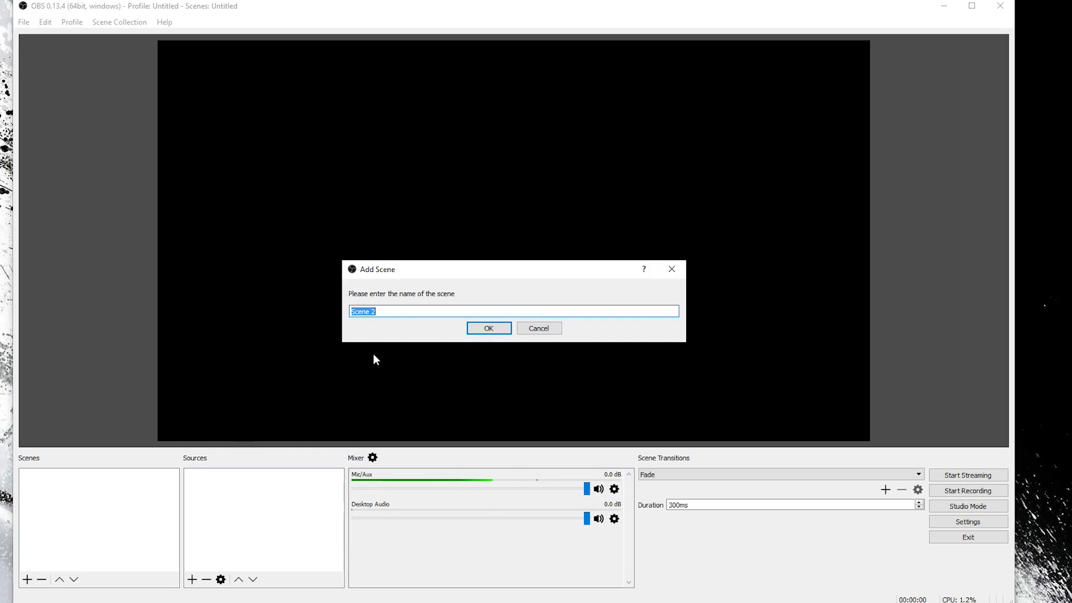
click(381, 312)
key(BackSpace)
text(e)
key(Return)
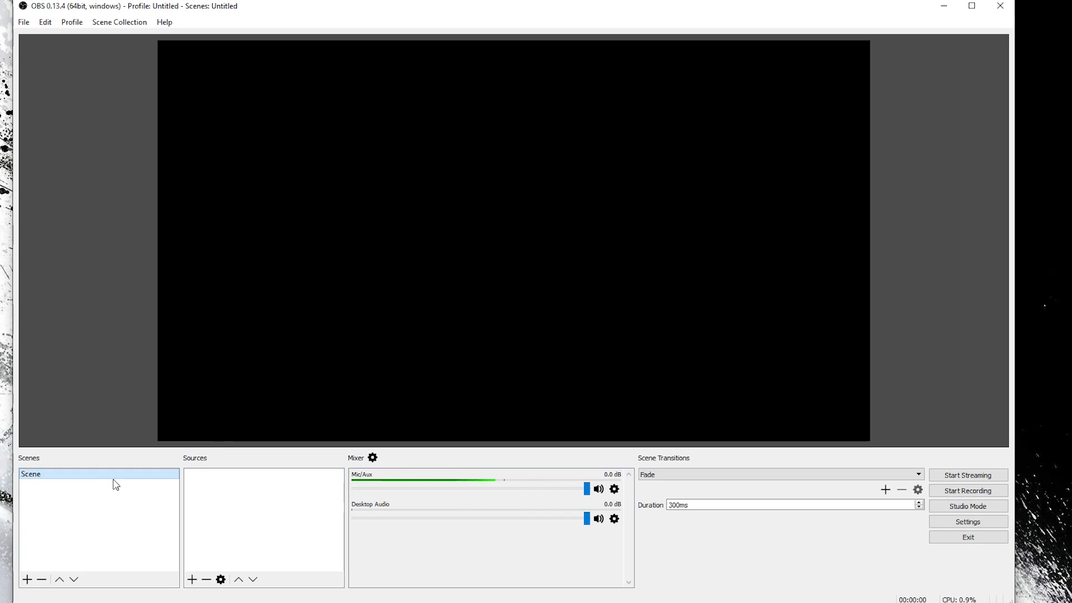
- Add a Video Capture Device source named Ripsaw to the scene
click(192, 579)
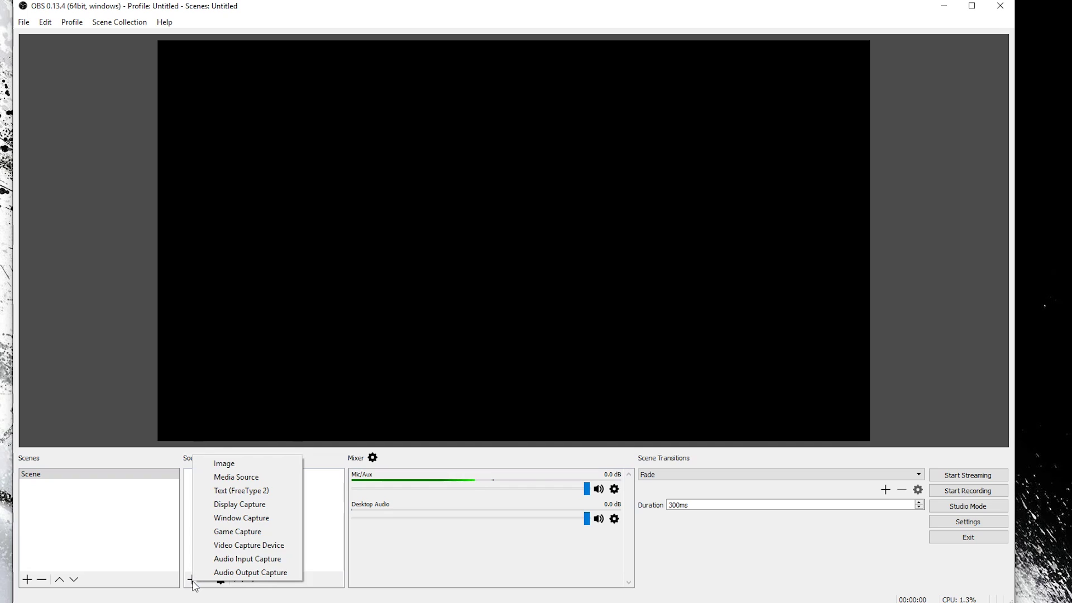
click(271, 546)
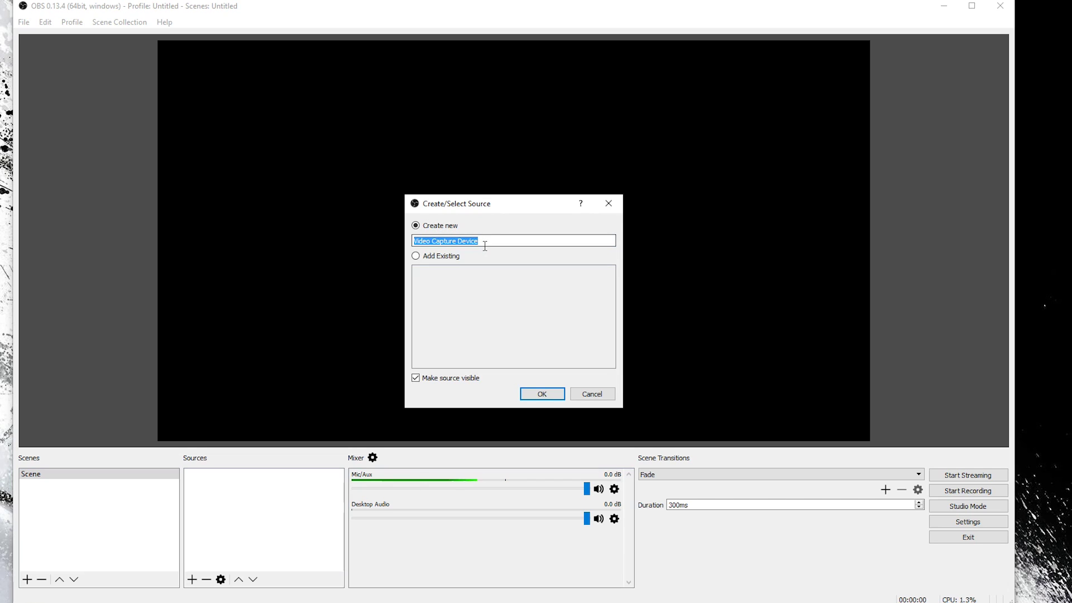
text(Ripsaw)
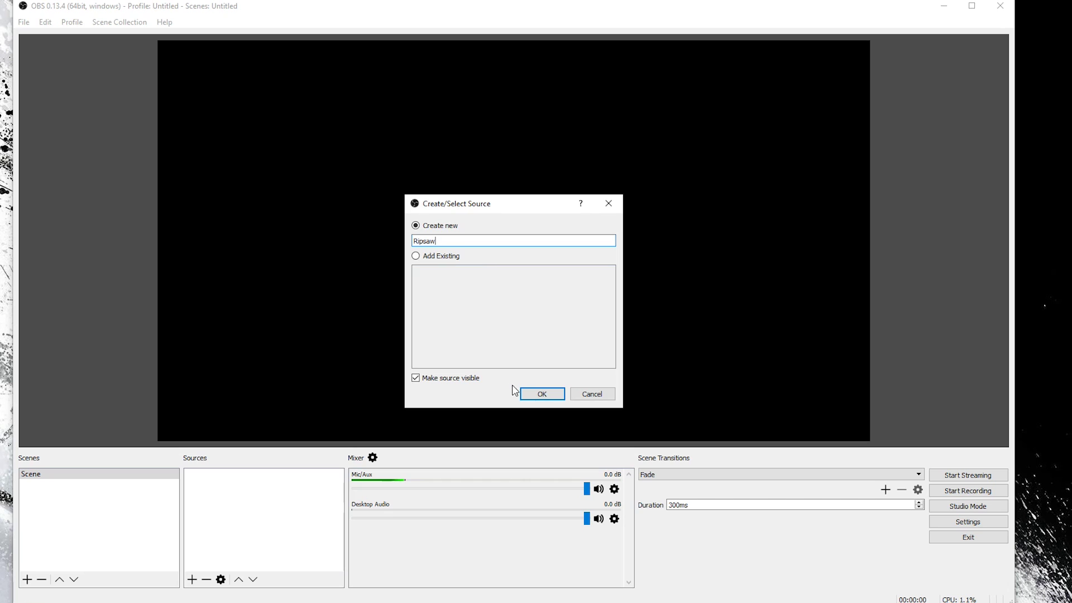
click(533, 395)
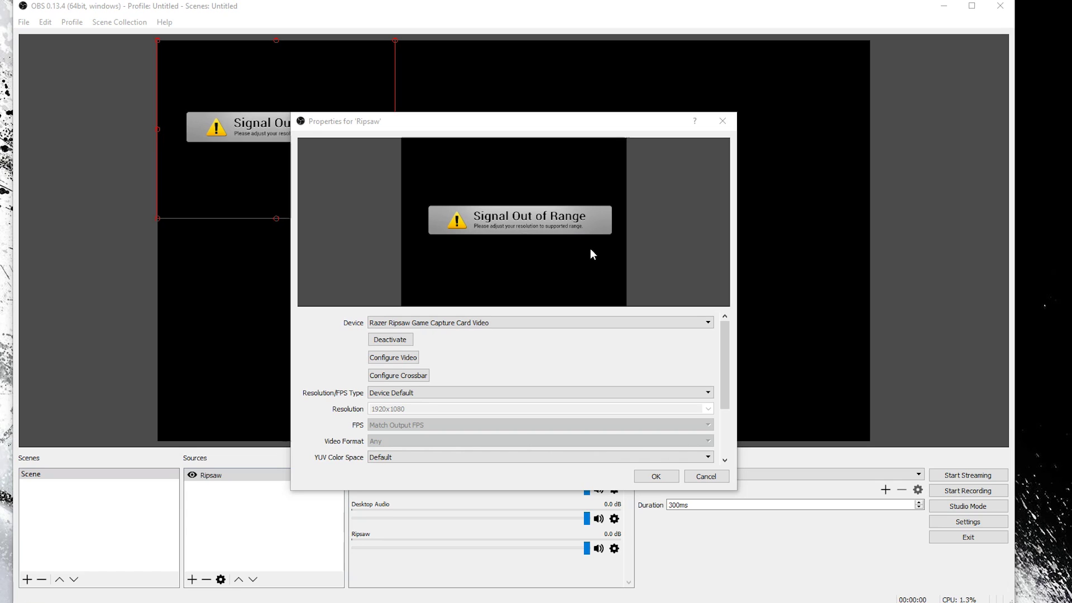
- Set the Ripsaw source's Resolution/FPS Type to Custom at 1920x1080 and apply it
click(708, 394)
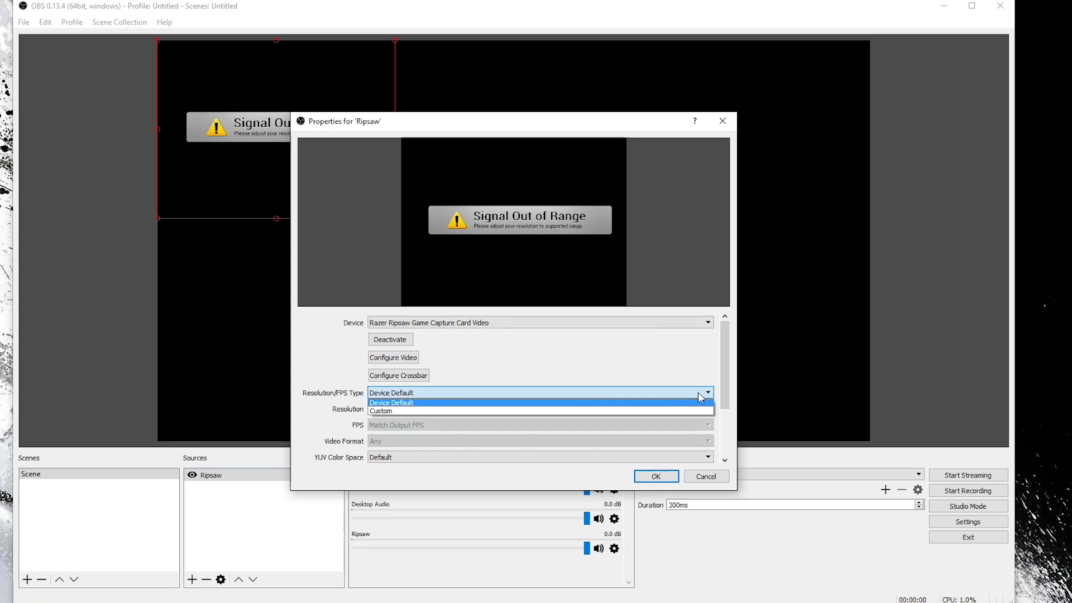
click(569, 413)
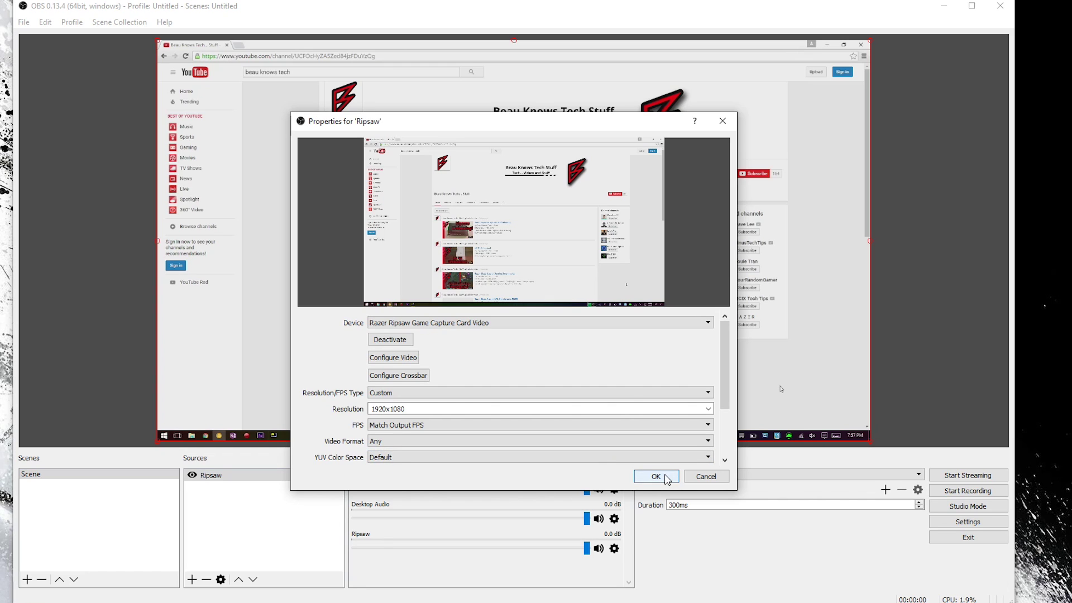
click(656, 476)
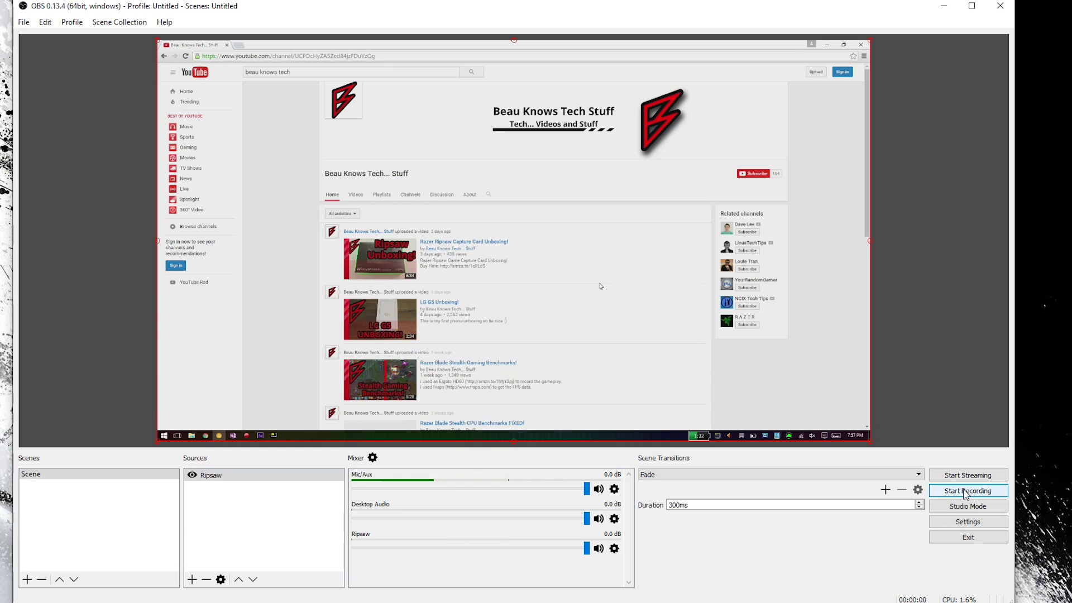
- Start recording the Ripsaw capture while the unboxing video plays on the source PC
click(966, 491)
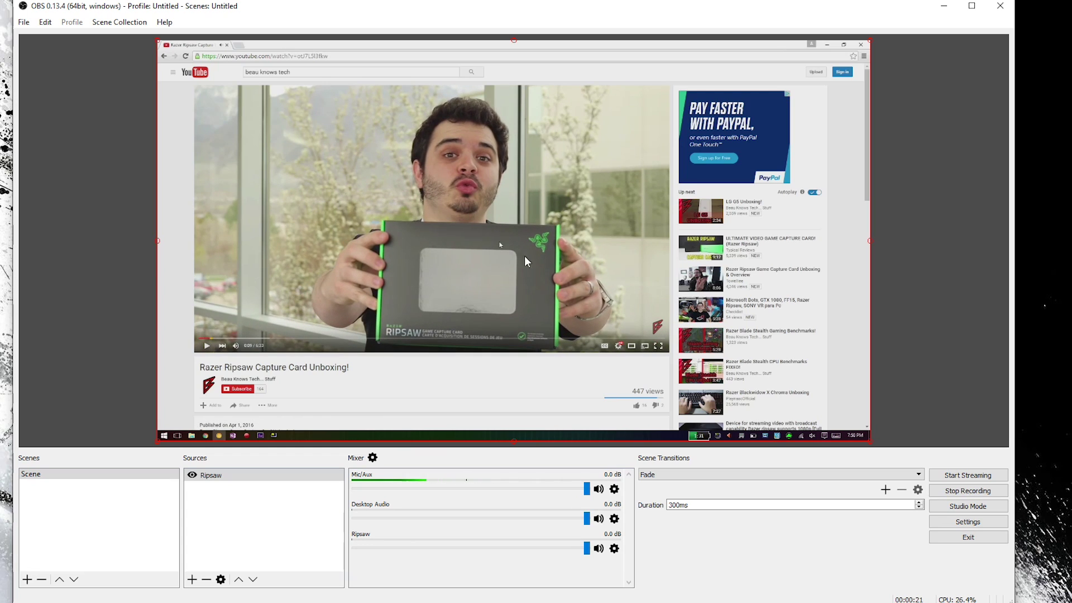
- Stop the test recording and show the Recording options on the Output settings page
click(970, 491)
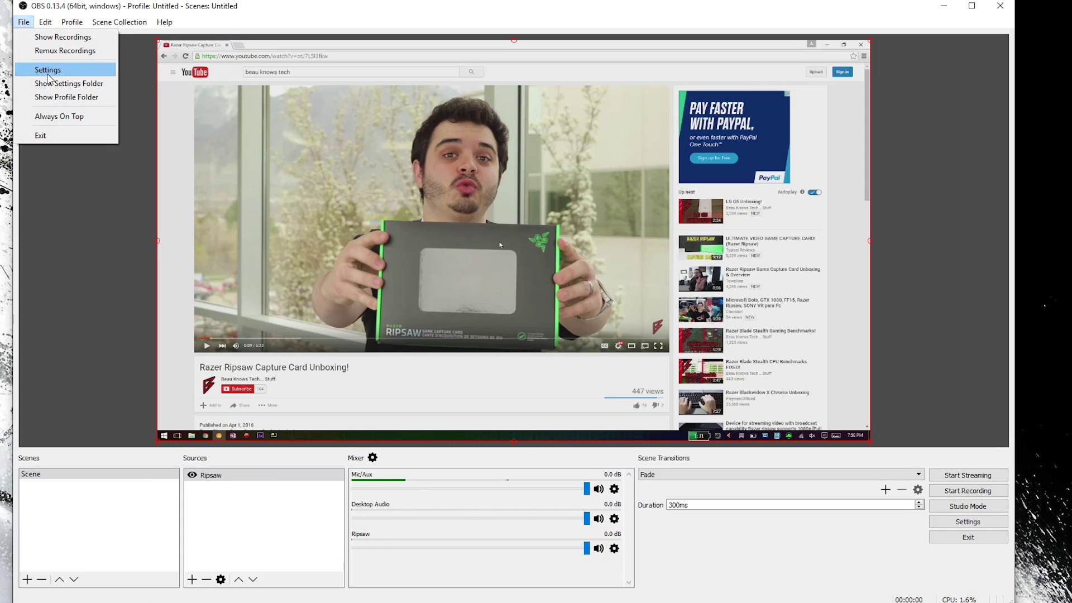
click(48, 70)
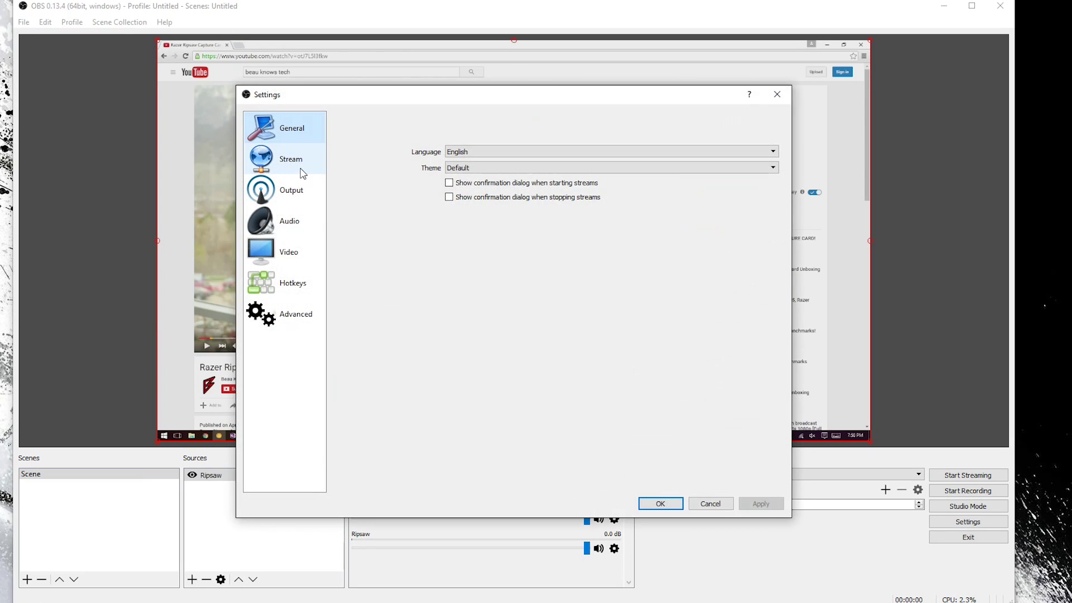
click(302, 173)
click(306, 190)
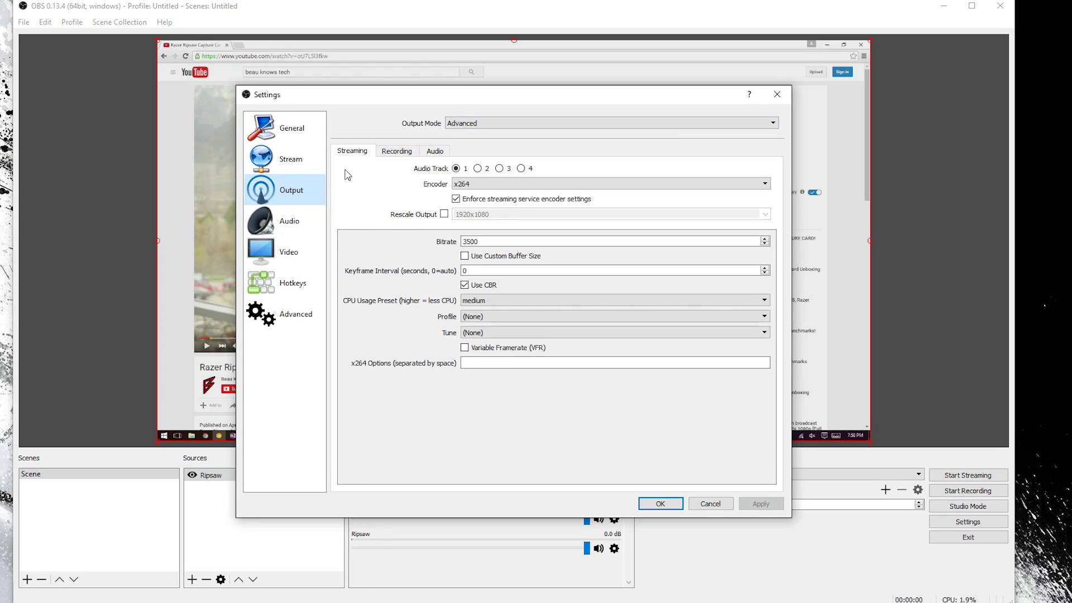
click(305, 169)
click(309, 184)
click(396, 150)
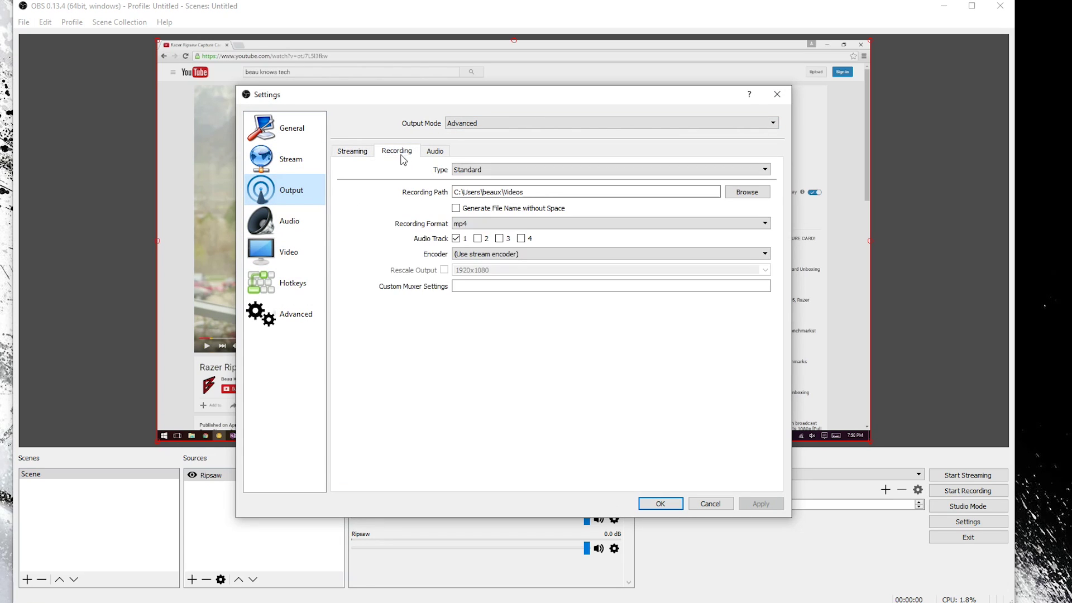
- Select the Recording Path pointing to the Videos folder
drag(525, 192, 435, 184)
click(536, 192)
drag(528, 192, 453, 191)
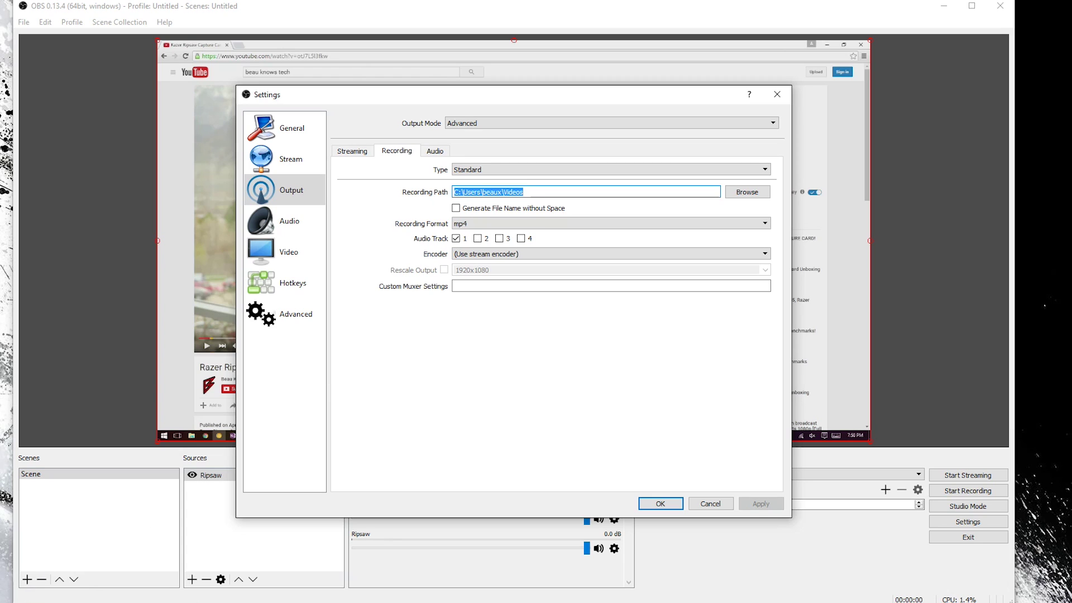
- Open the Videos recordings folder in File Explorer
click(56, 573)
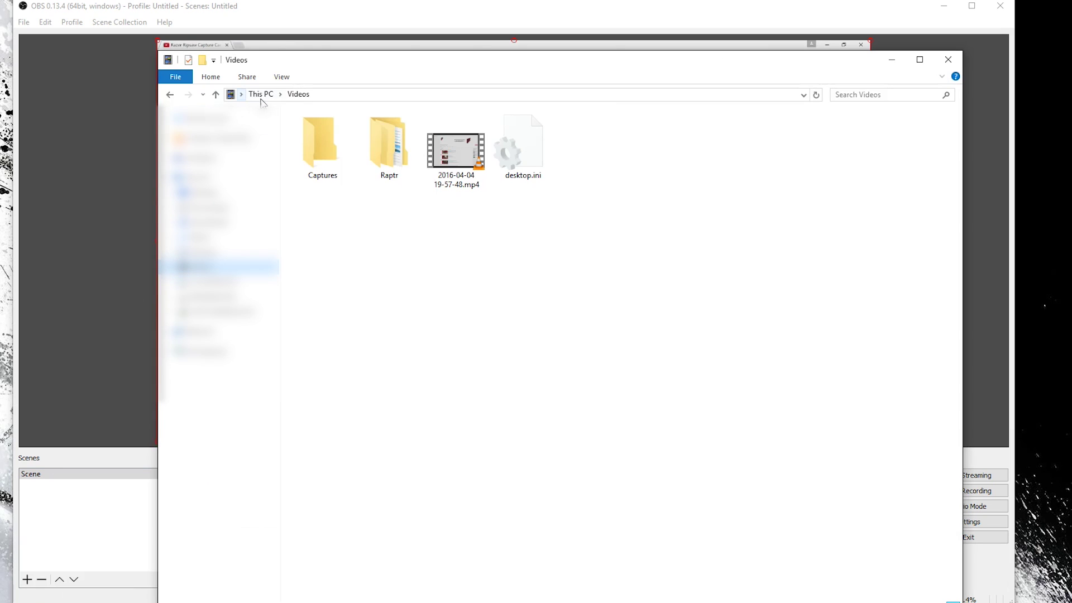
click(326, 96)
click(349, 97)
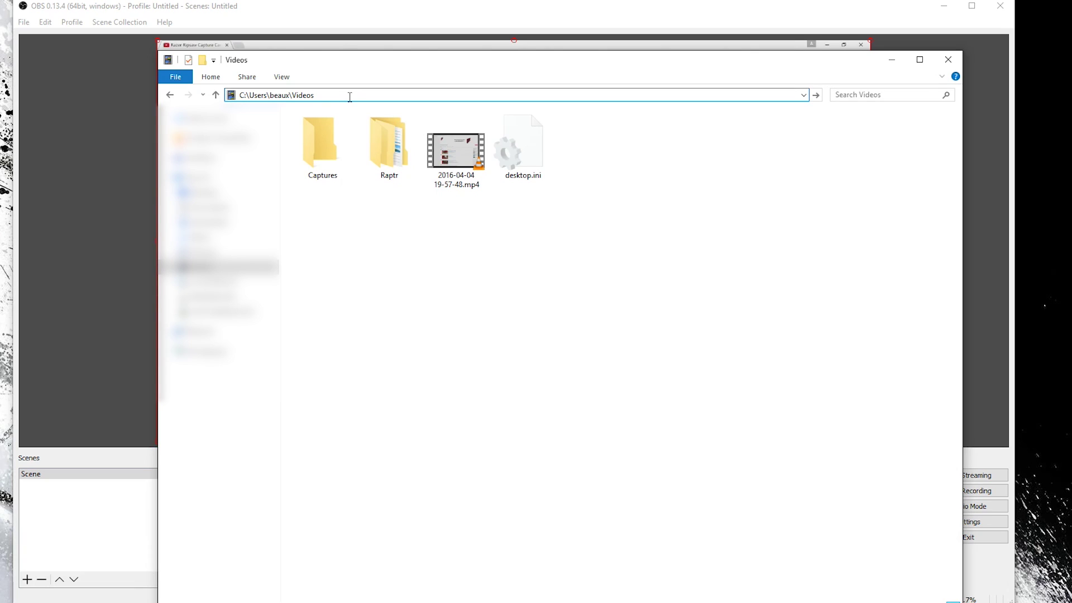
key(Return)
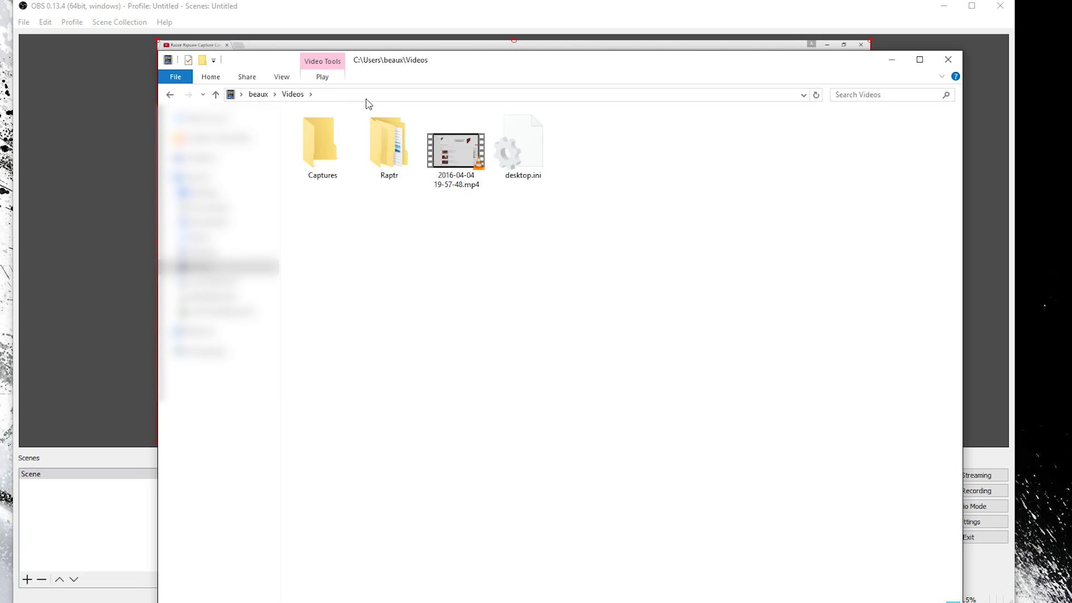
double_click(463, 163)
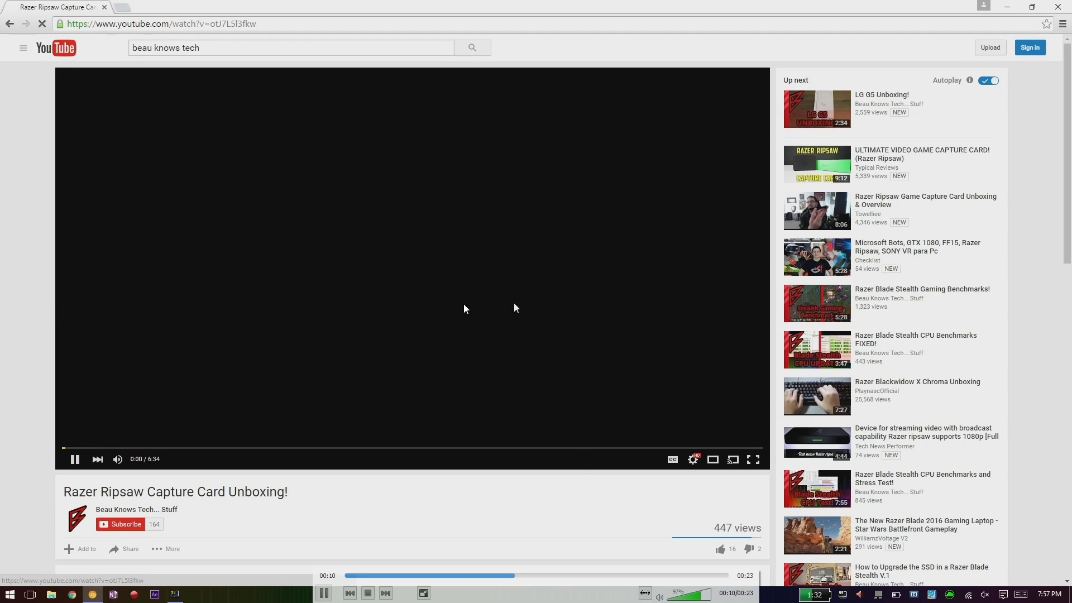
key(space)
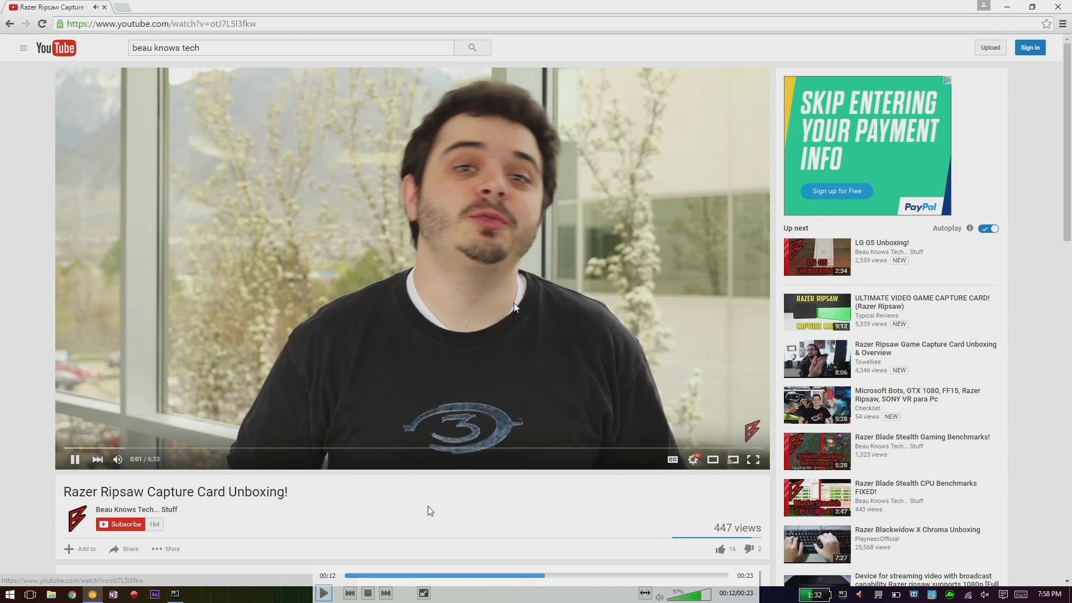
double_click(624, 352)
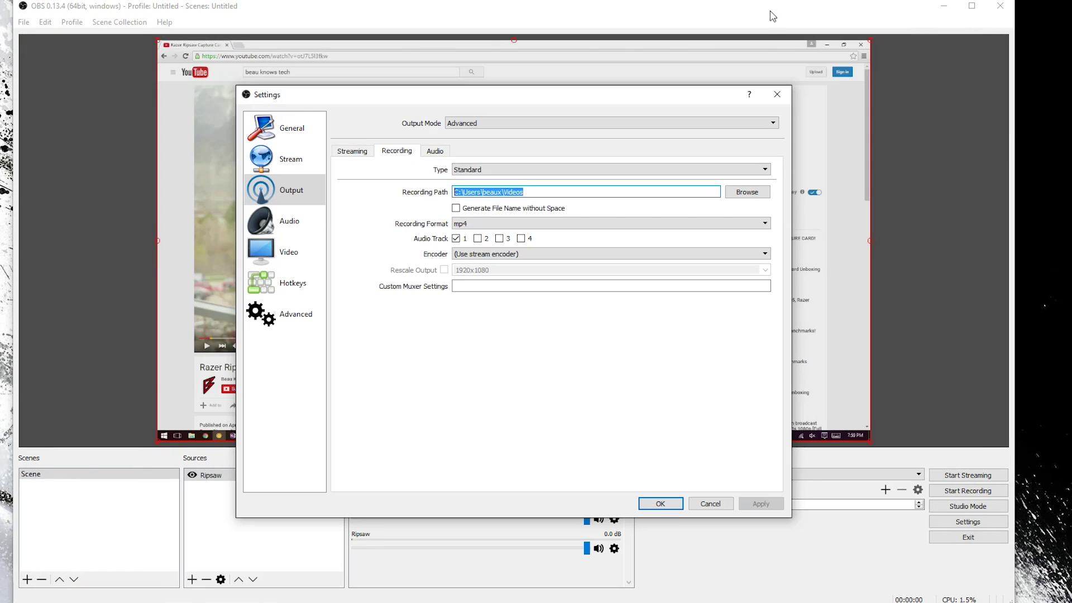
- Cancel the Settings dialog, returning to the live Ripsaw preview
click(714, 504)
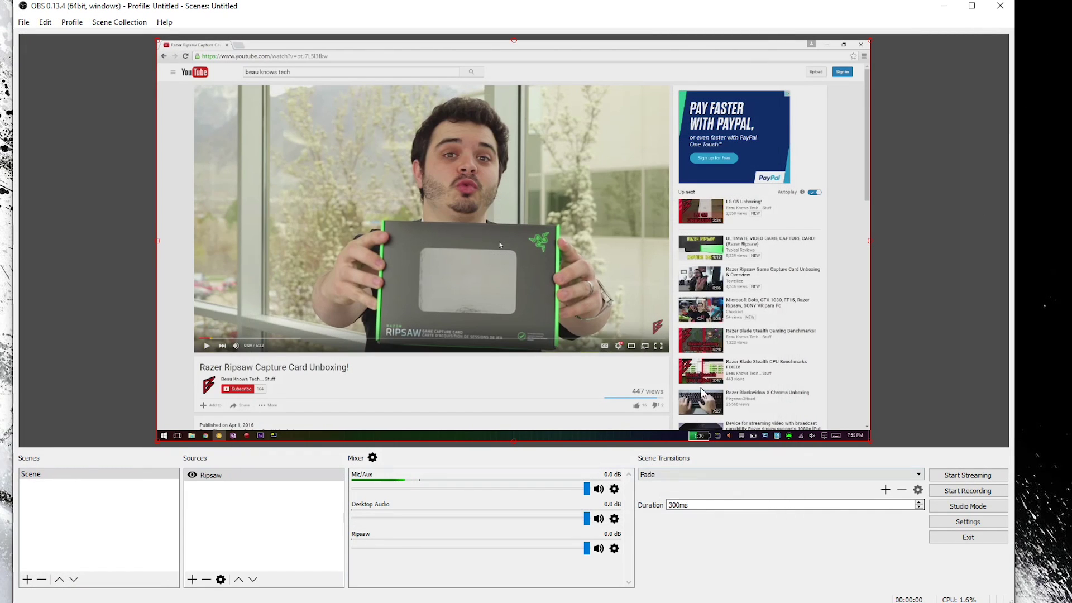